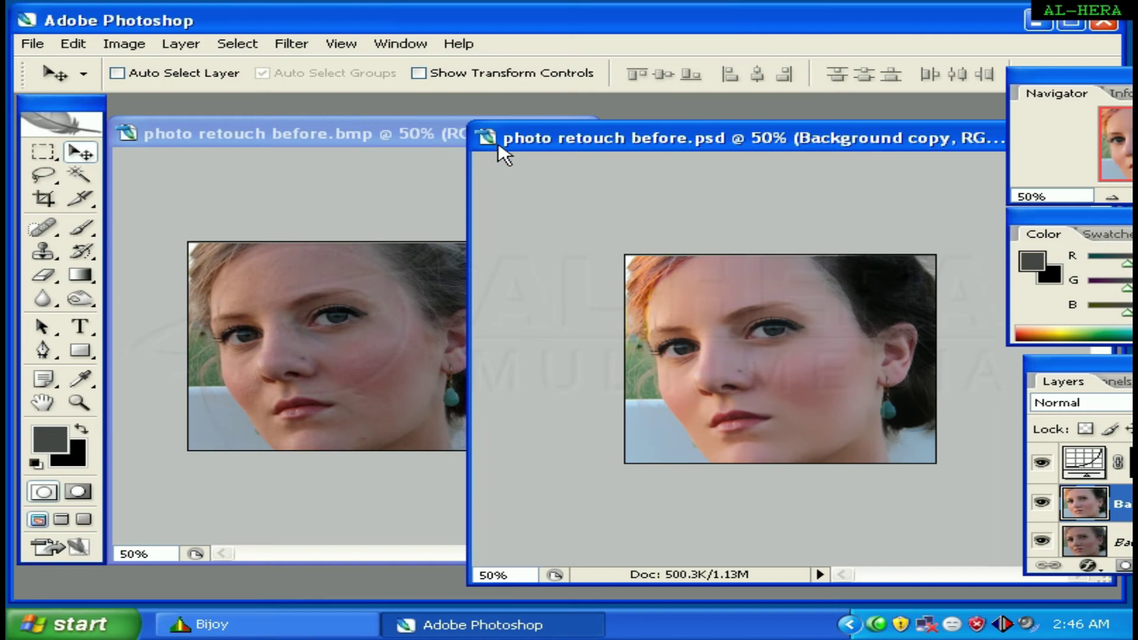
Rearrange the .bmp and .psd windows and zoom the original photo to 66.7%.
drag(506, 142, 516, 137)
click(426, 145)
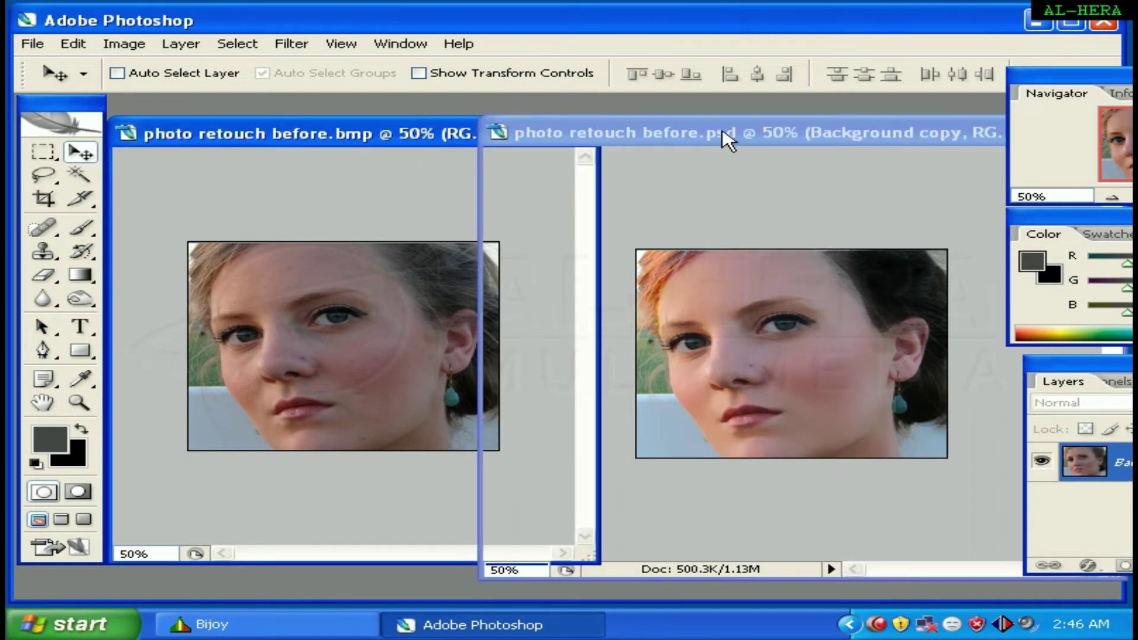
drag(727, 138, 678, 148)
drag(789, 155, 814, 142)
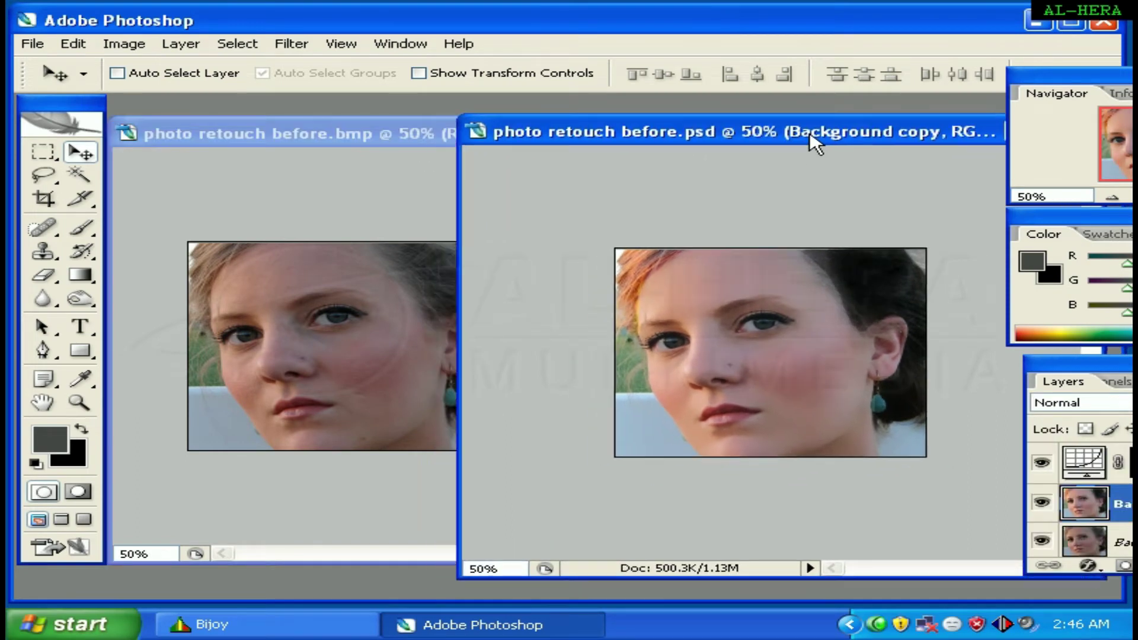
click(350, 145)
mouse_move(345, 136)
mouse_down()
mouse_move(412, 155)
mouse_move(398, 159)
mouse_up()
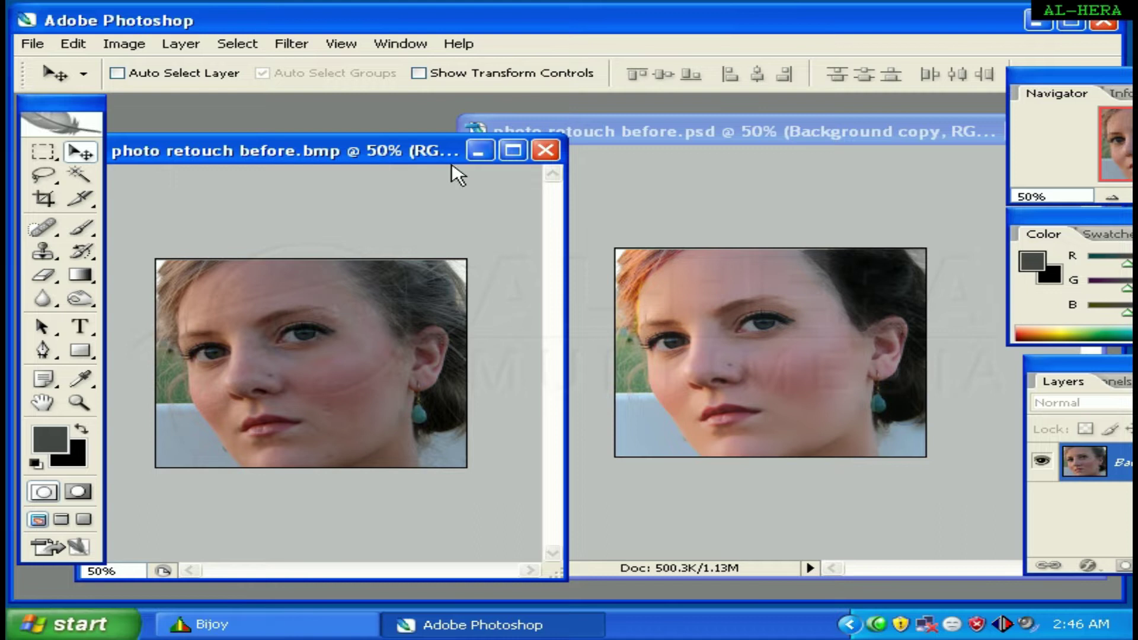
key(ctrl+minus)
key(ctrl+plus)
key(ctrl+plus)
key(ctrl+plus)
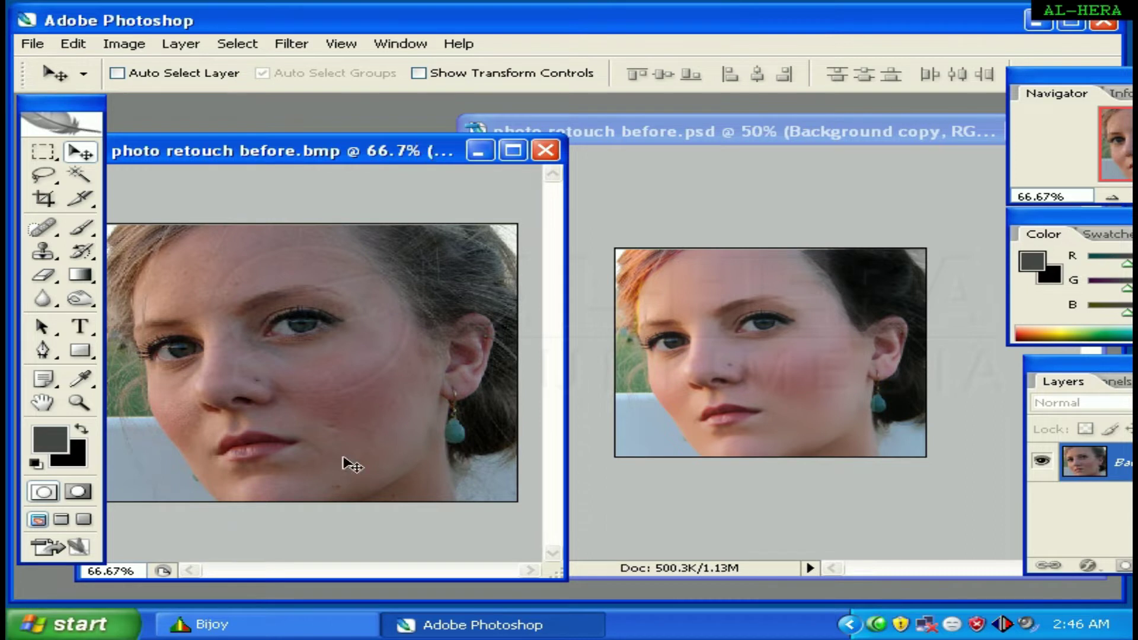
Bring the retouched .psd window to the front at 66.7% zoom for comparison.
drag(415, 164, 428, 172)
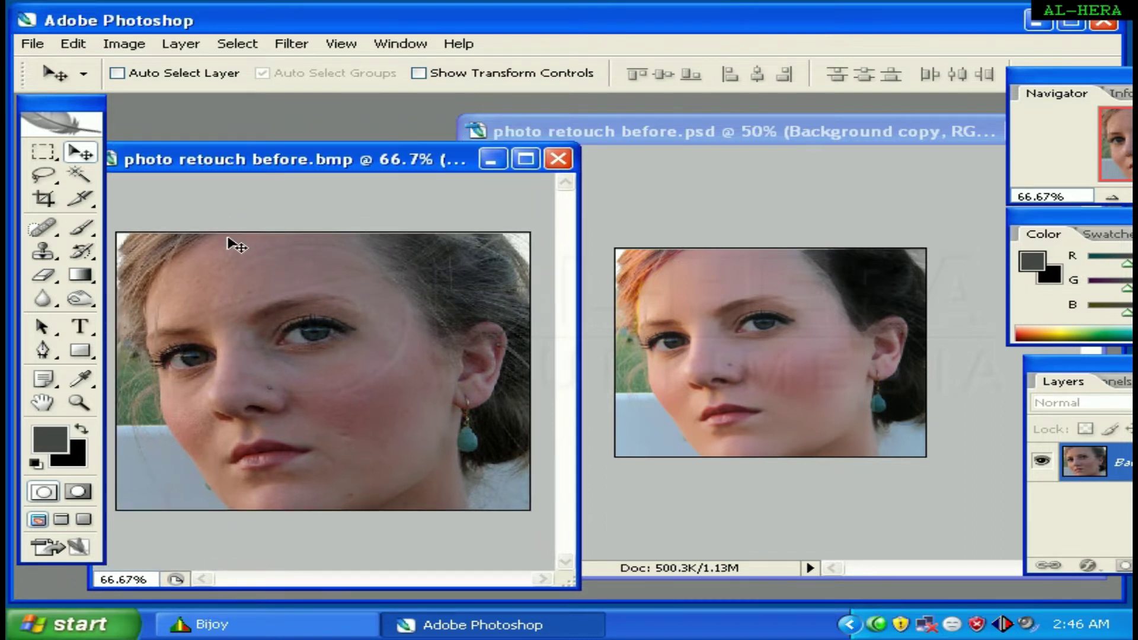
mouse_move(787, 135)
mouse_down()
mouse_move(510, 138)
mouse_move(529, 148)
mouse_up()
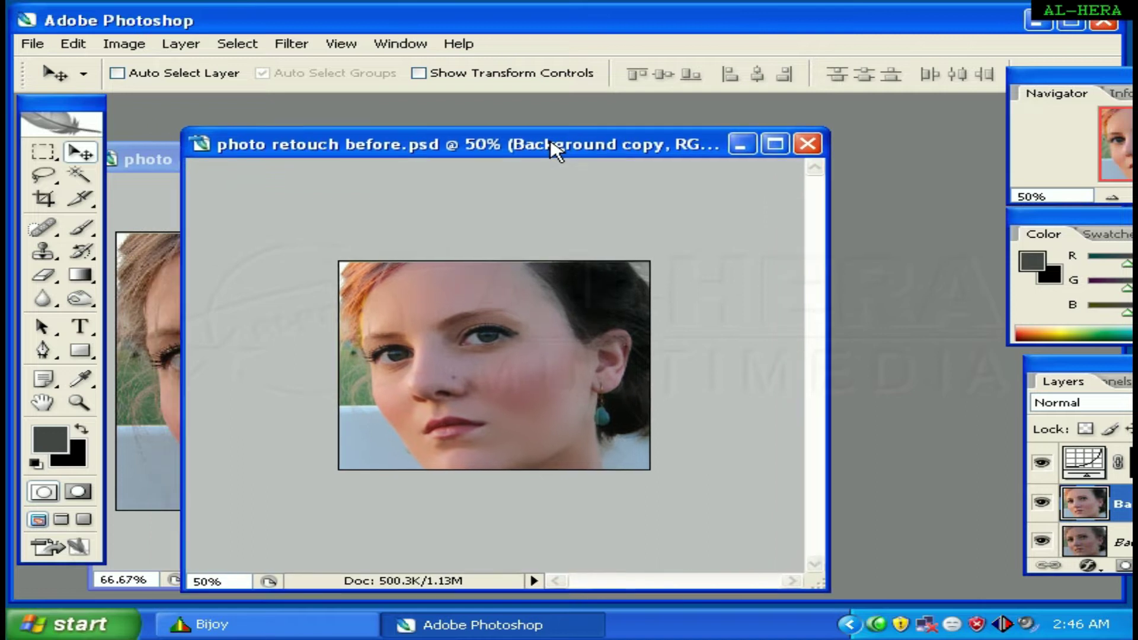
drag(529, 149, 511, 152)
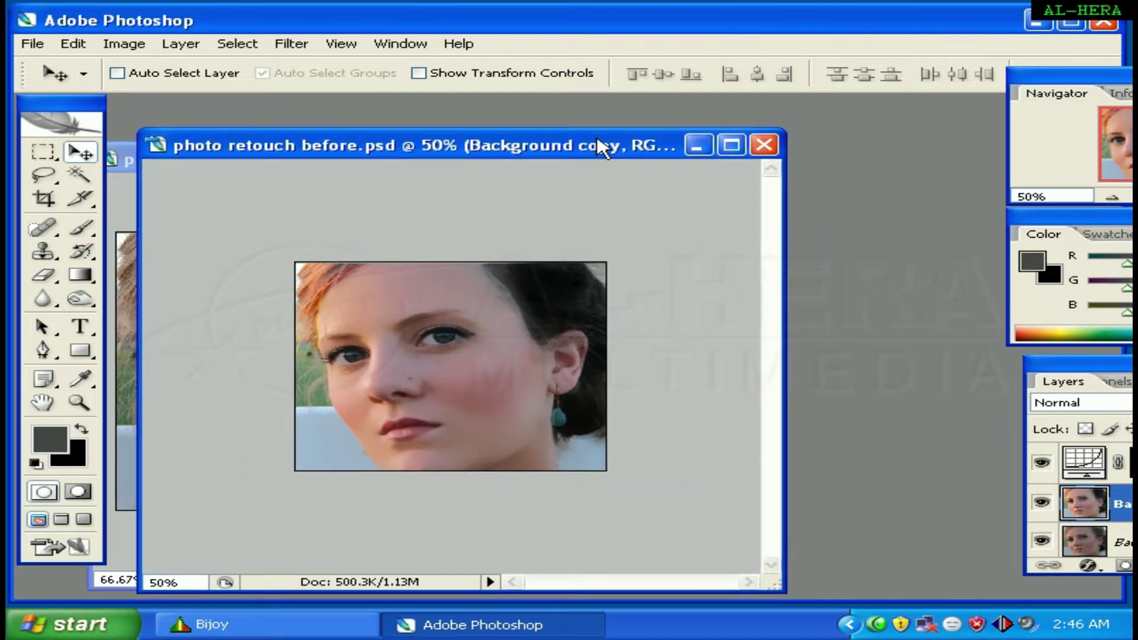
key(ctrl+alt+0)
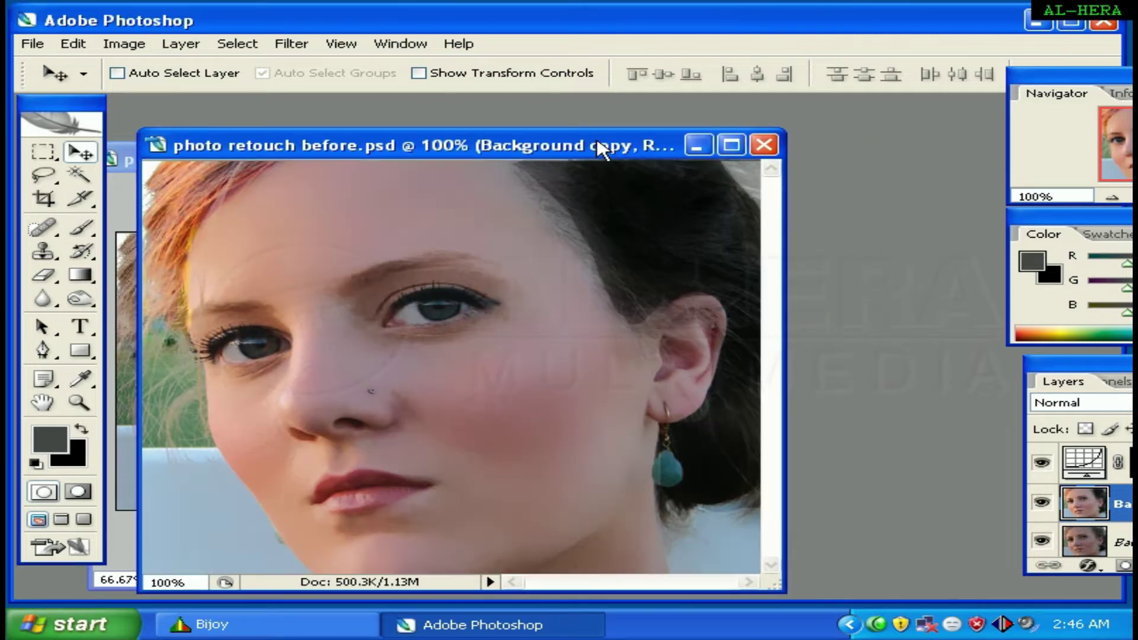
key(ctrl+minus)
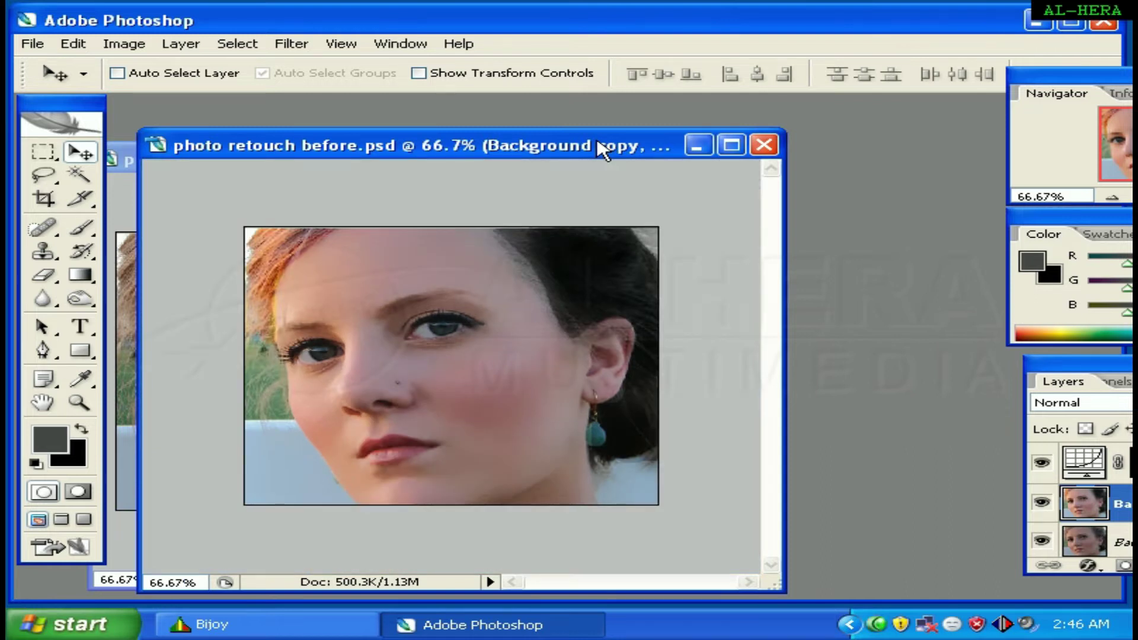
mouse_move(599, 148)
mouse_down()
mouse_move(774, 173)
mouse_move(623, 162)
mouse_up()
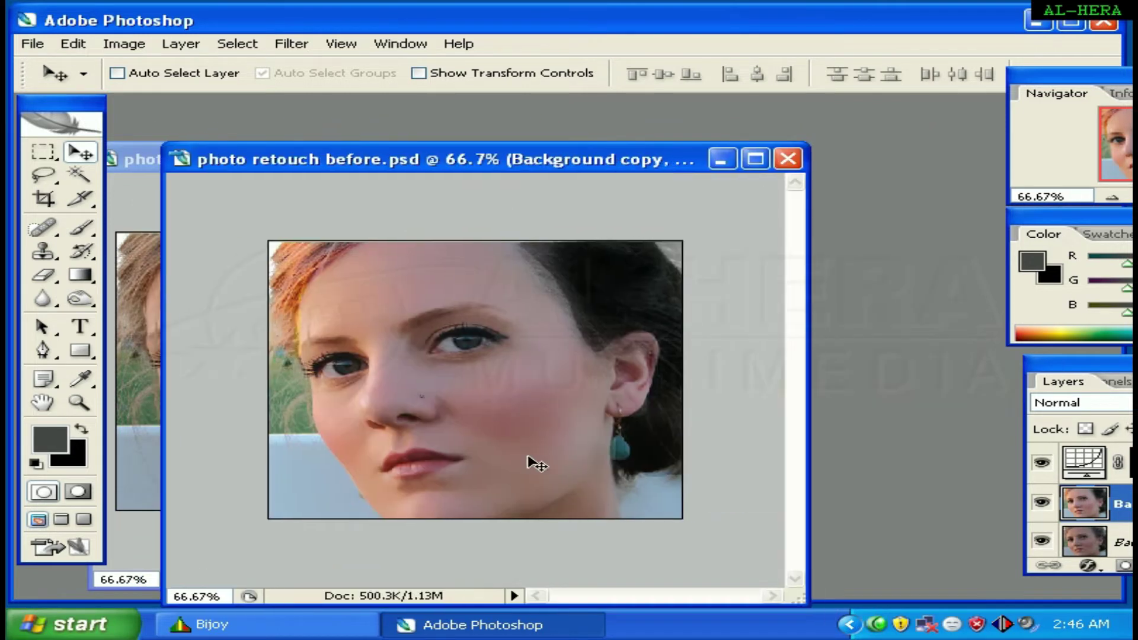
mouse_move(518, 164)
mouse_down()
mouse_move(612, 161)
mouse_move(543, 169)
mouse_up()
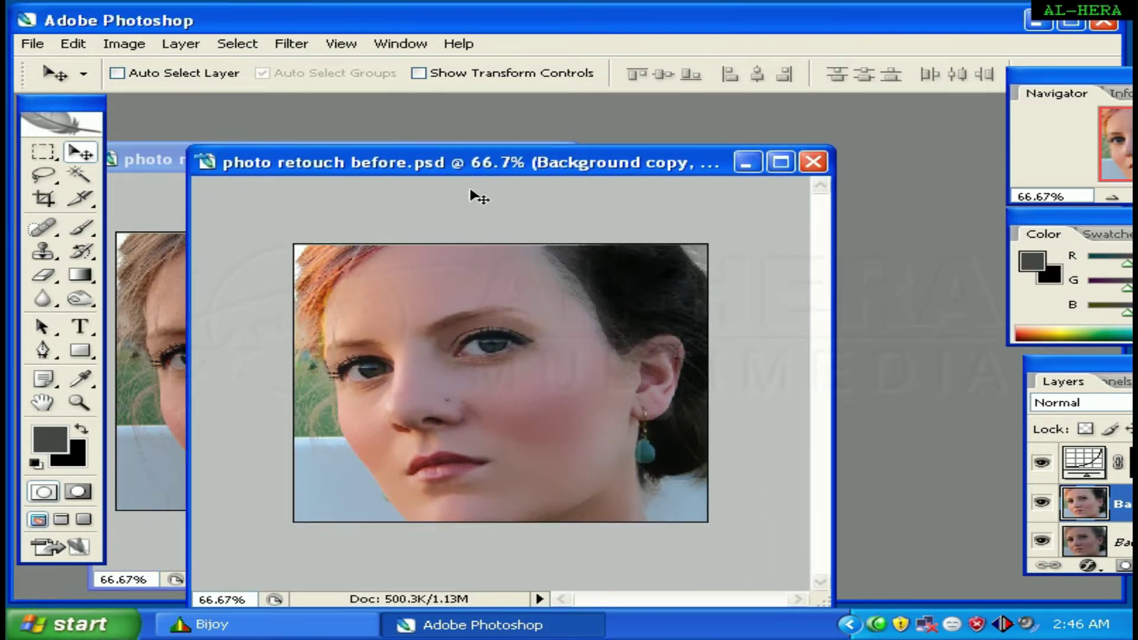
mouse_move(574, 173)
mouse_down()
mouse_move(920, 175)
mouse_move(483, 168)
mouse_move(532, 167)
mouse_up()
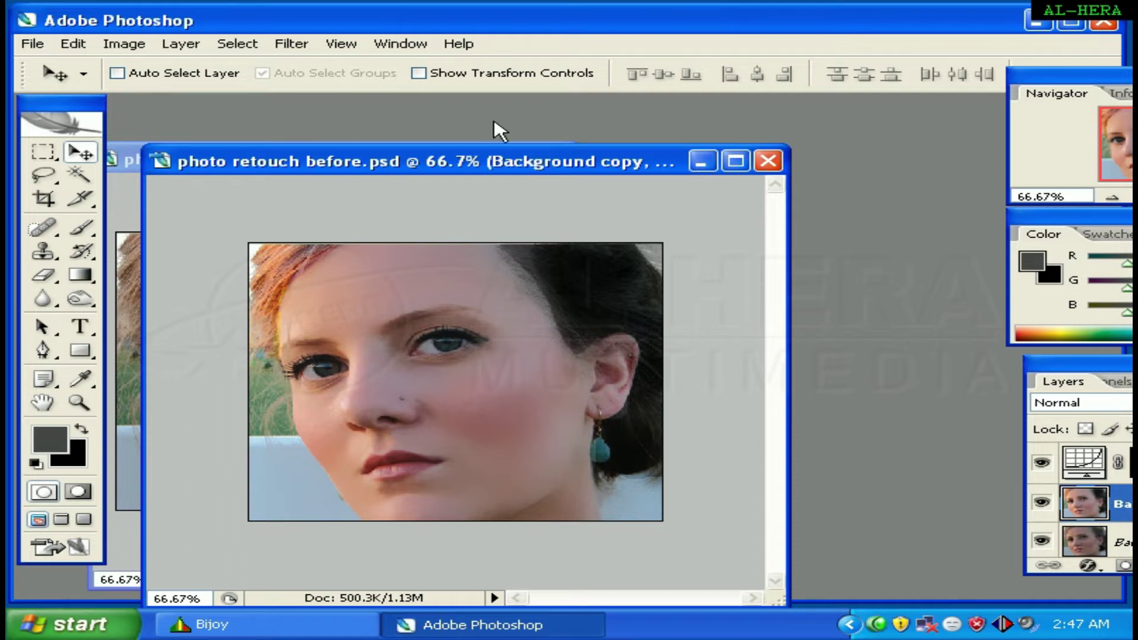
mouse_move(500, 161)
mouse_down()
mouse_move(590, 170)
mouse_move(393, 173)
mouse_move(604, 163)
mouse_move(534, 142)
mouse_move(414, 158)
mouse_move(445, 135)
mouse_up()
Place the retouched .psd window beside the original .bmp, with the original active.
double_click(441, 136)
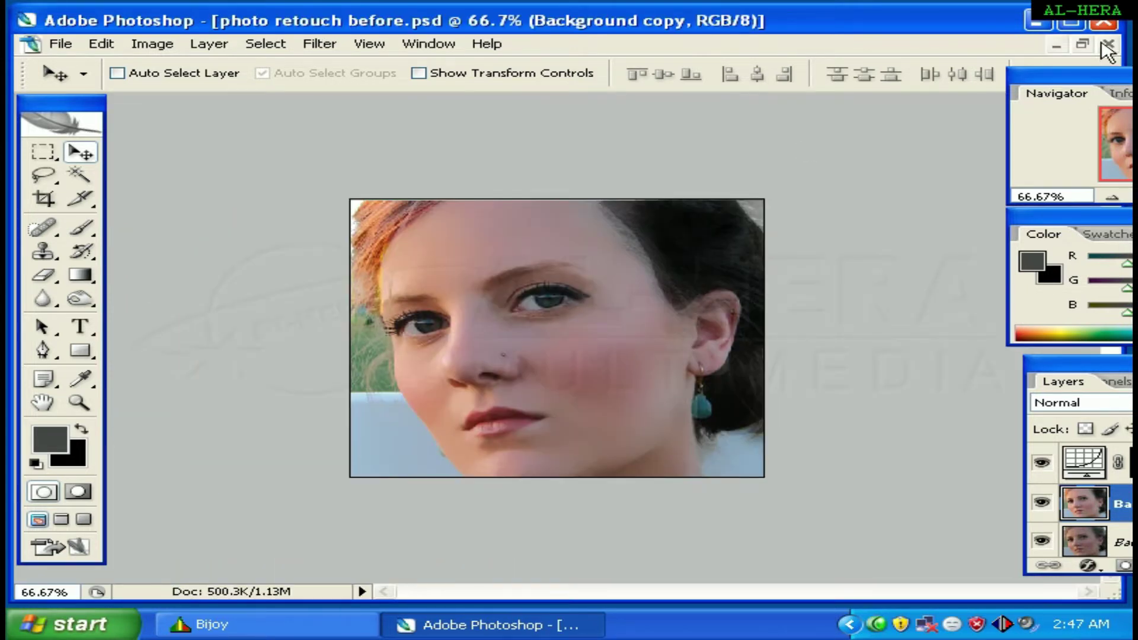
click(1082, 44)
mouse_move(503, 139)
mouse_down()
mouse_move(869, 137)
mouse_move(343, 142)
mouse_move(539, 144)
mouse_move(543, 165)
mouse_up()
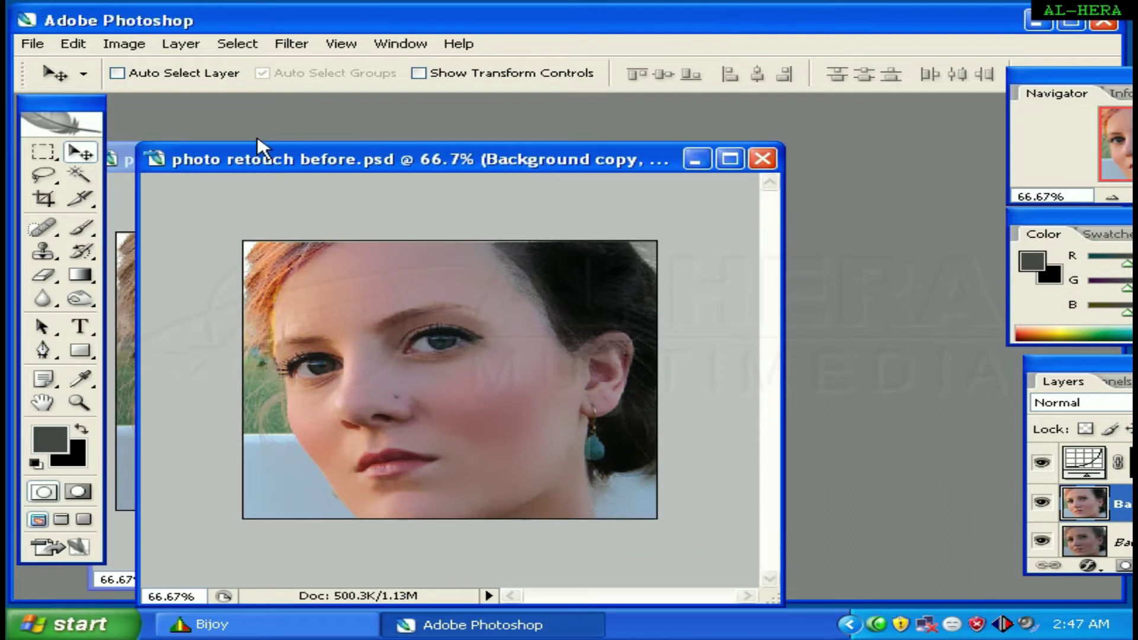
drag(356, 159, 729, 166)
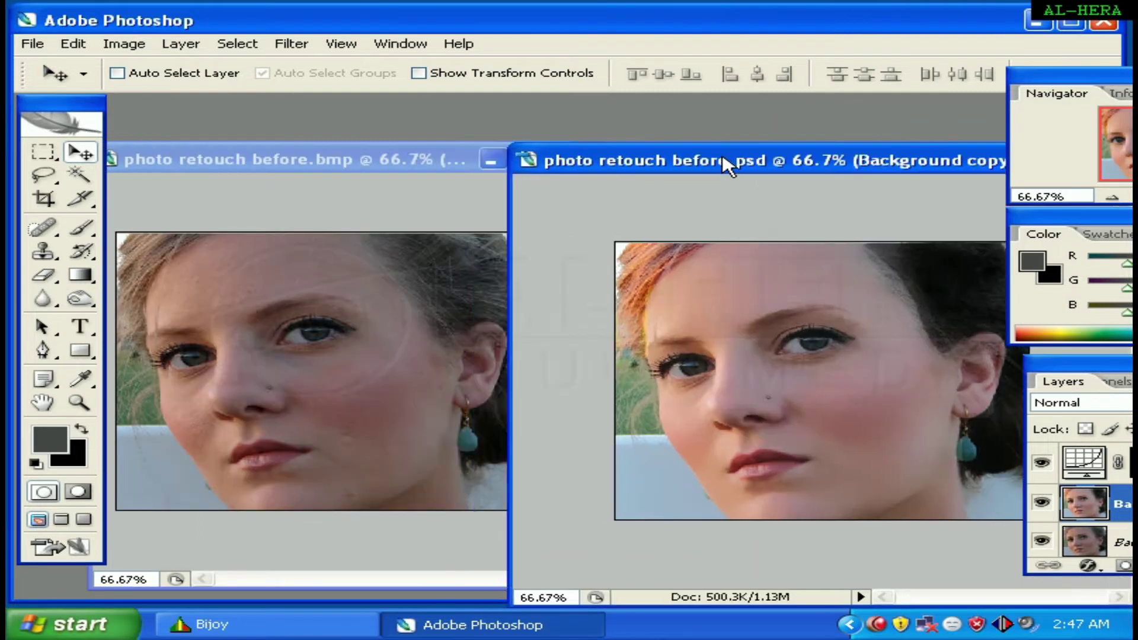
click(396, 166)
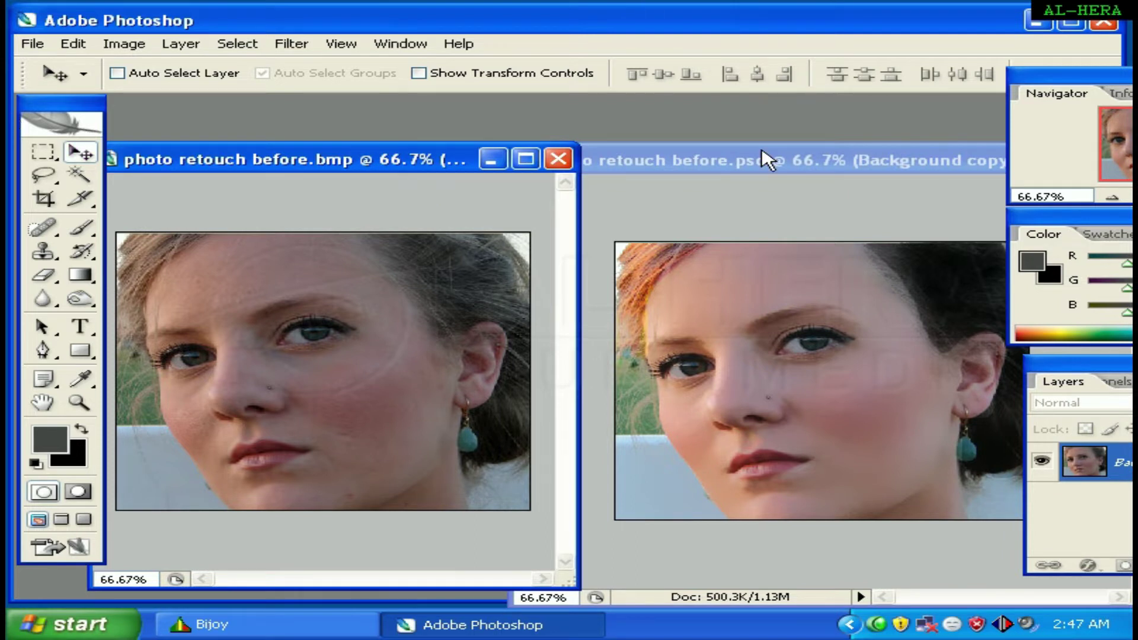
mouse_move(767, 168)
mouse_down()
mouse_move(444, 141)
mouse_move(965, 159)
mouse_up()
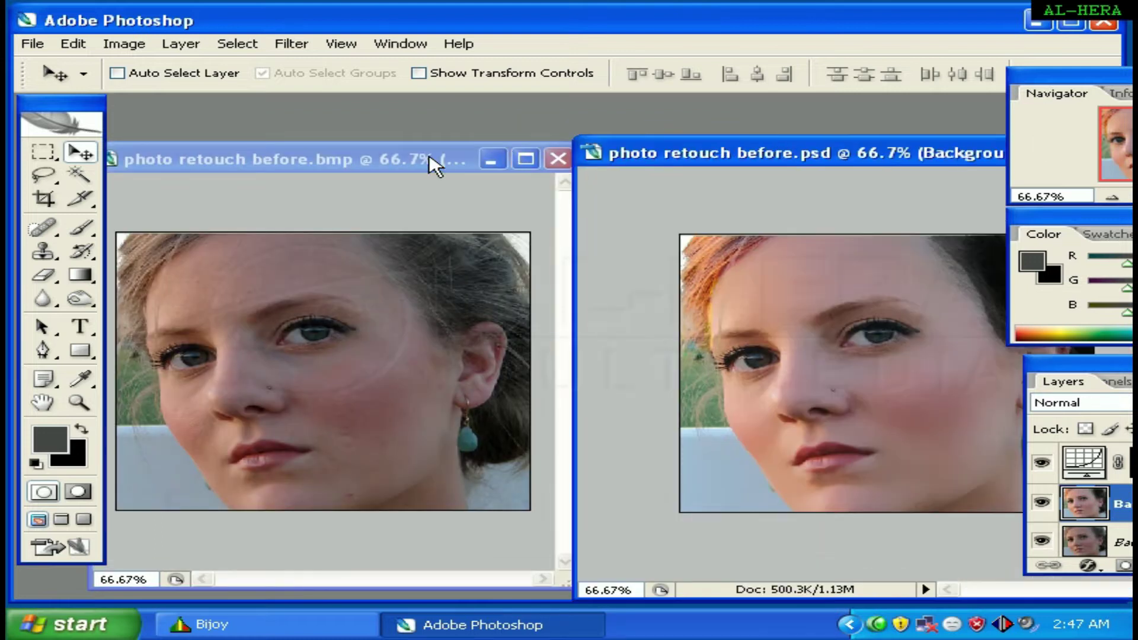
click(430, 159)
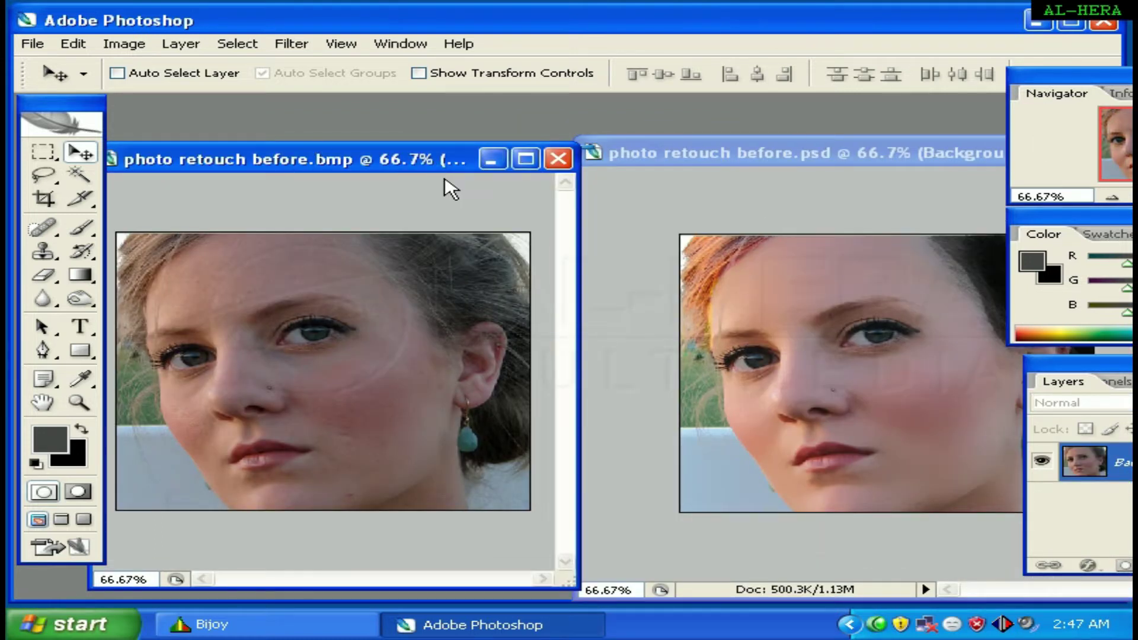
mouse_move(949, 169)
mouse_down()
mouse_move(837, 166)
mouse_move(937, 167)
mouse_up()
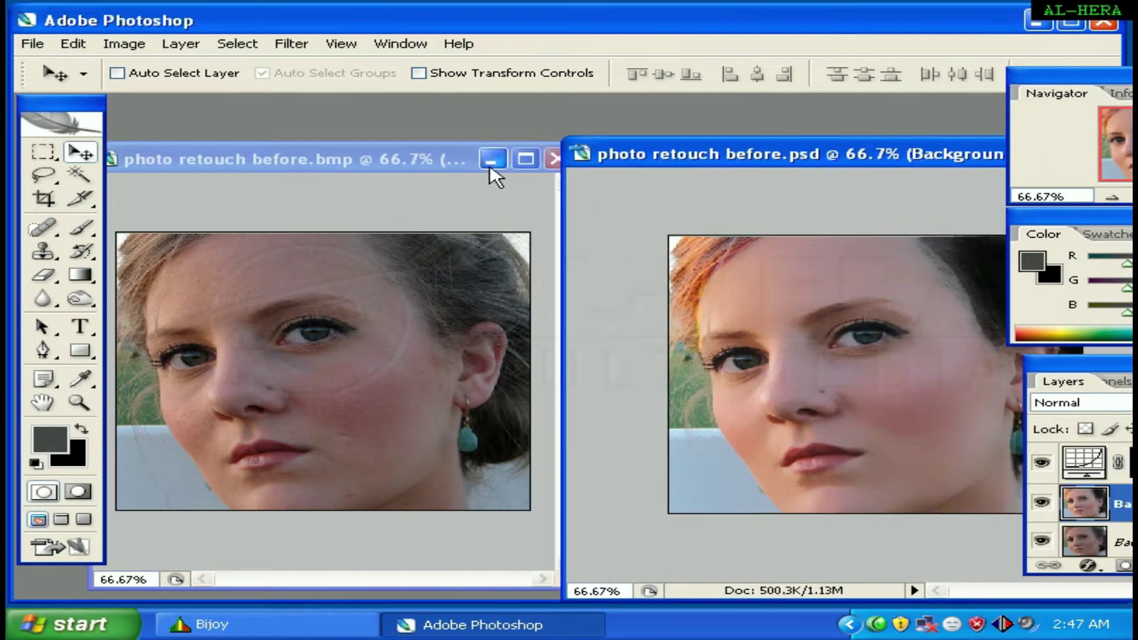
Maximize the original photo at 100% and spot-heal blemishes on the chin and cheek.
double_click(358, 160)
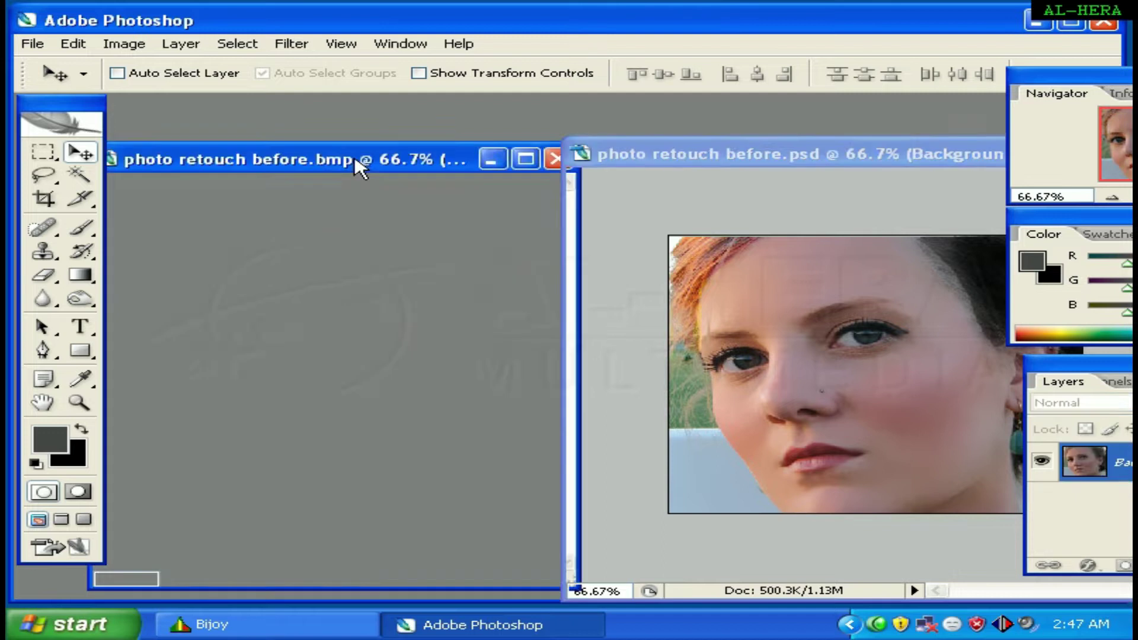
key(ctrl+plus)
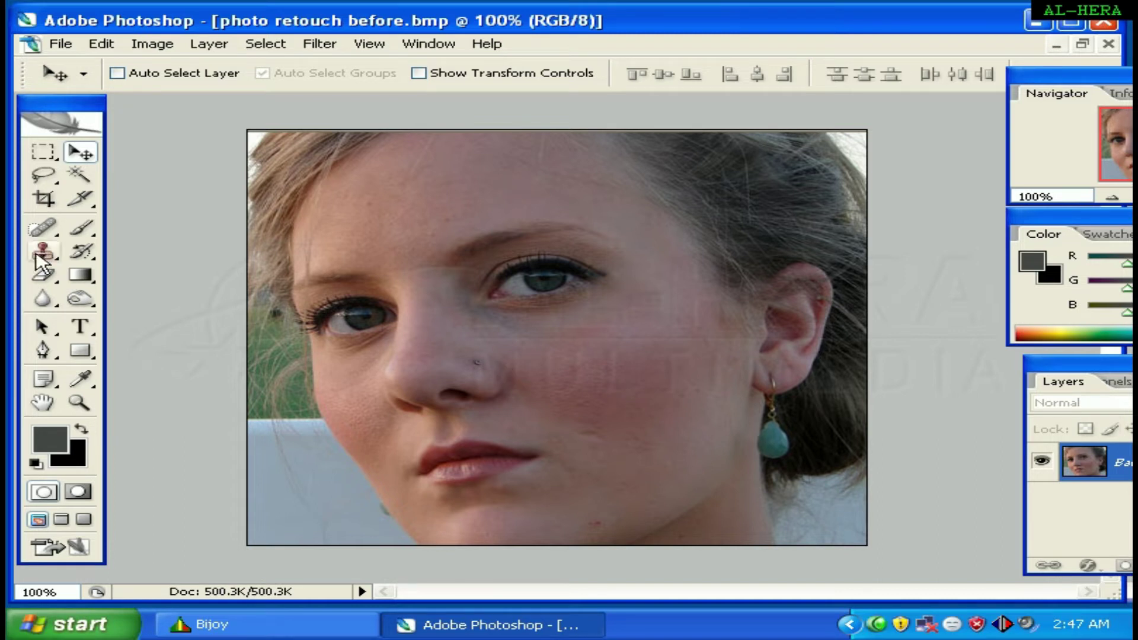
drag(43, 228, 122, 227)
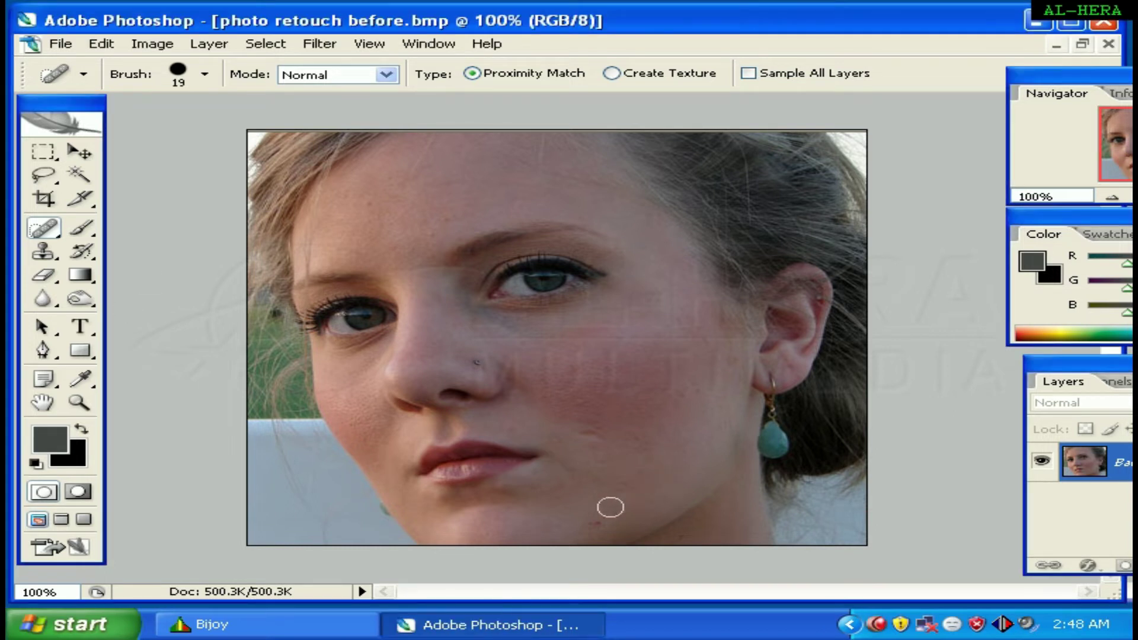
click(624, 504)
click(593, 523)
click(624, 421)
click(204, 74)
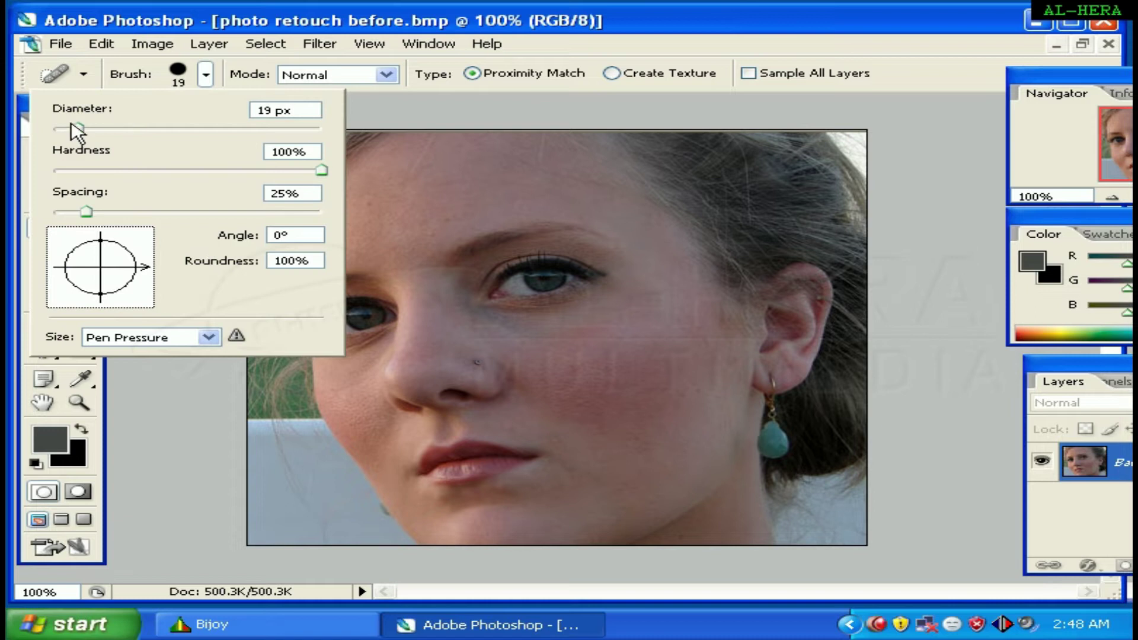
Reduce the healing brush diameter to 10 px.
drag(78, 129, 34, 129)
key(Return)
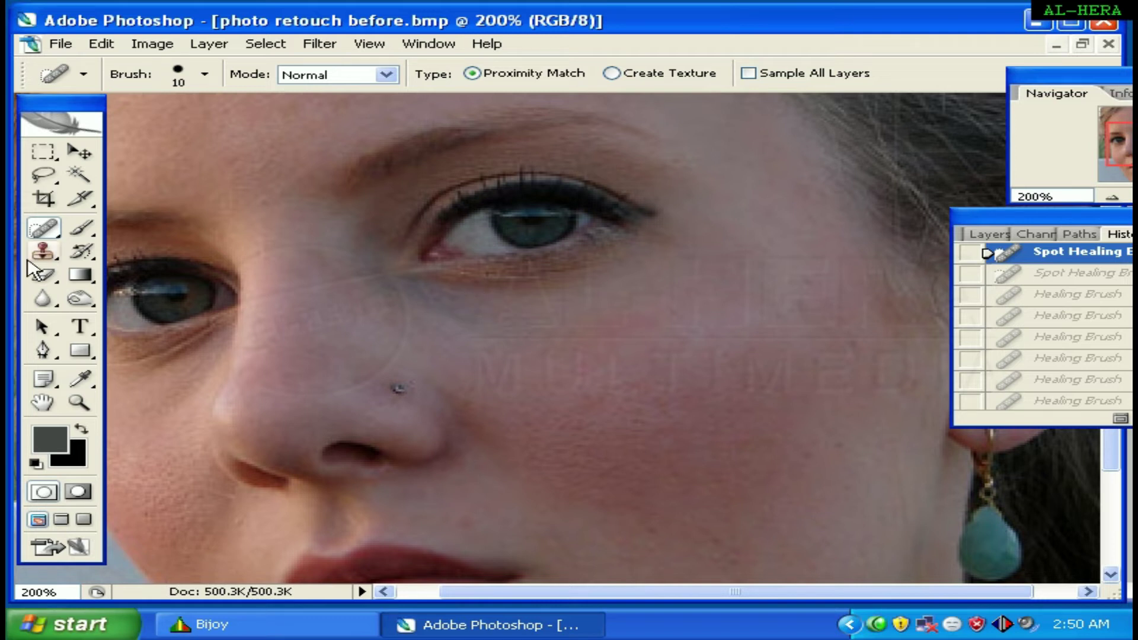
Switch to the Healing Brush, sample clean skin, and heal spots beside the eye.
right_click(57, 240)
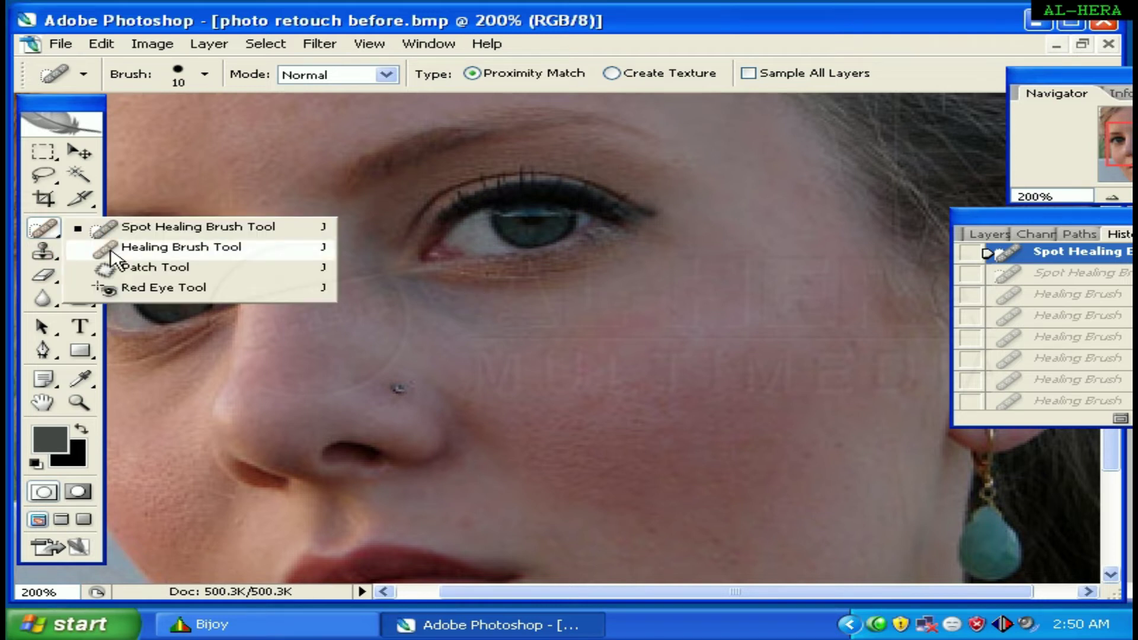
click(111, 256)
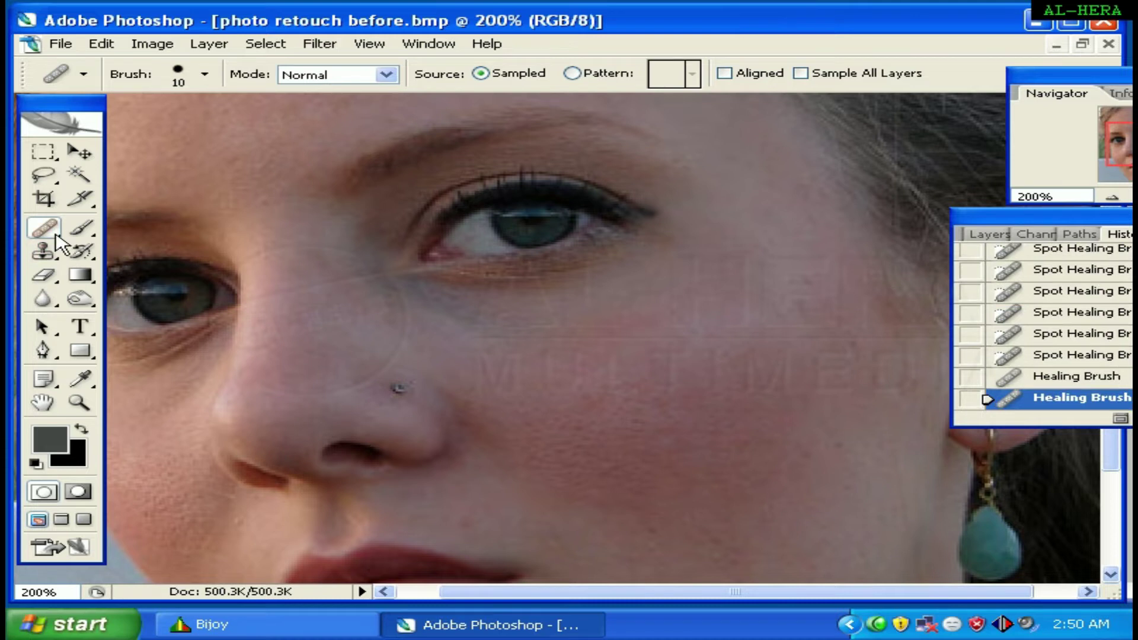
click(996, 235)
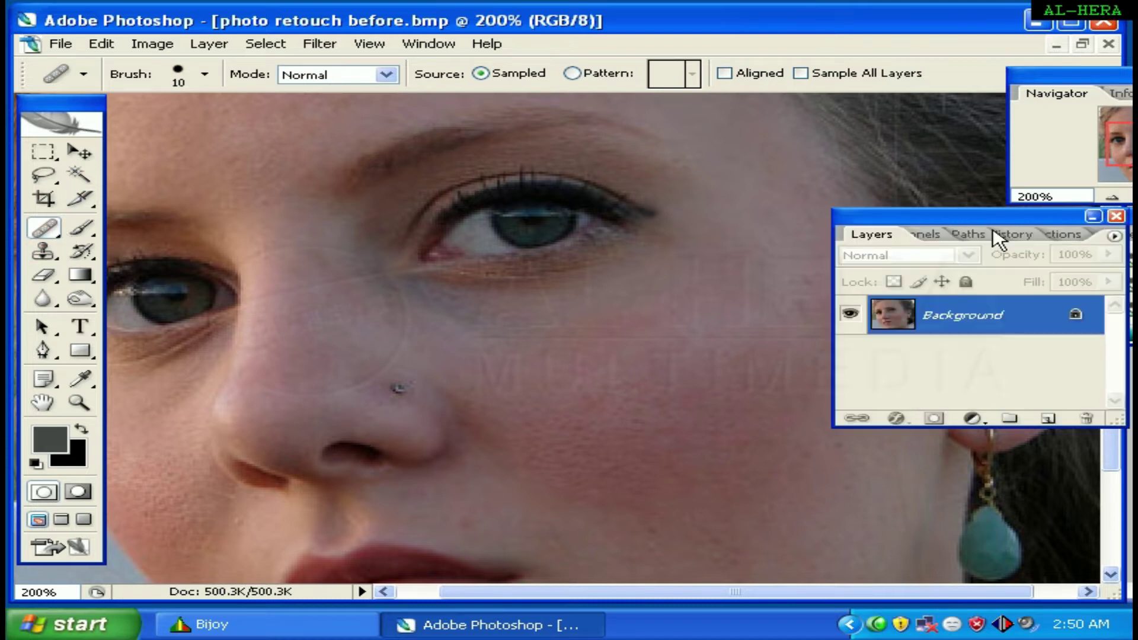
drag(920, 216, 1034, 224)
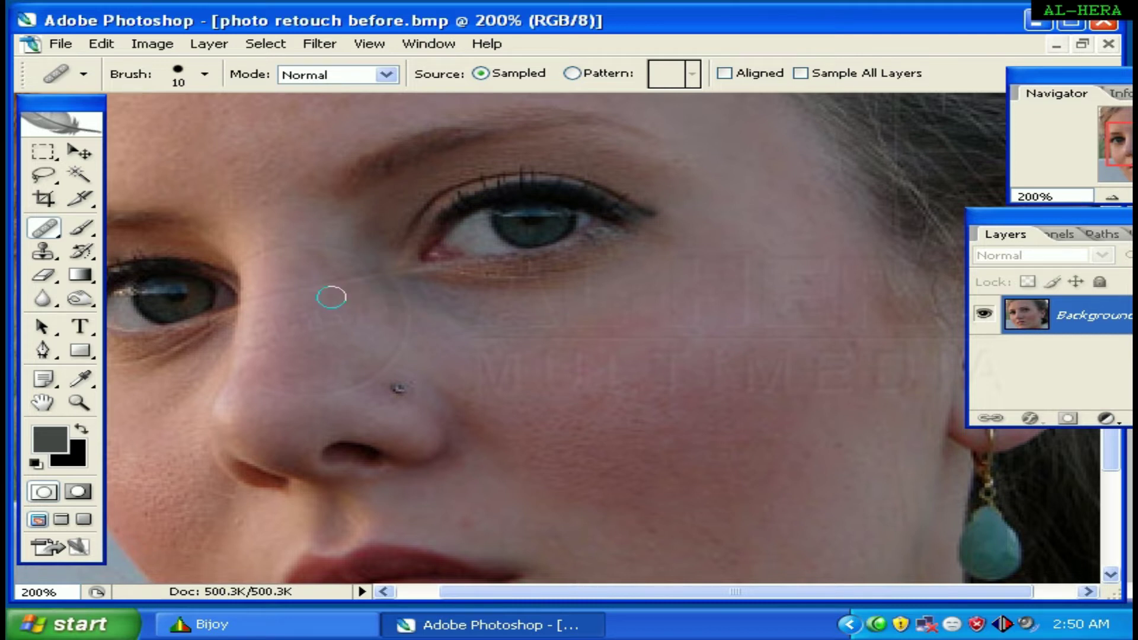
alt+click(345, 294)
click(363, 244)
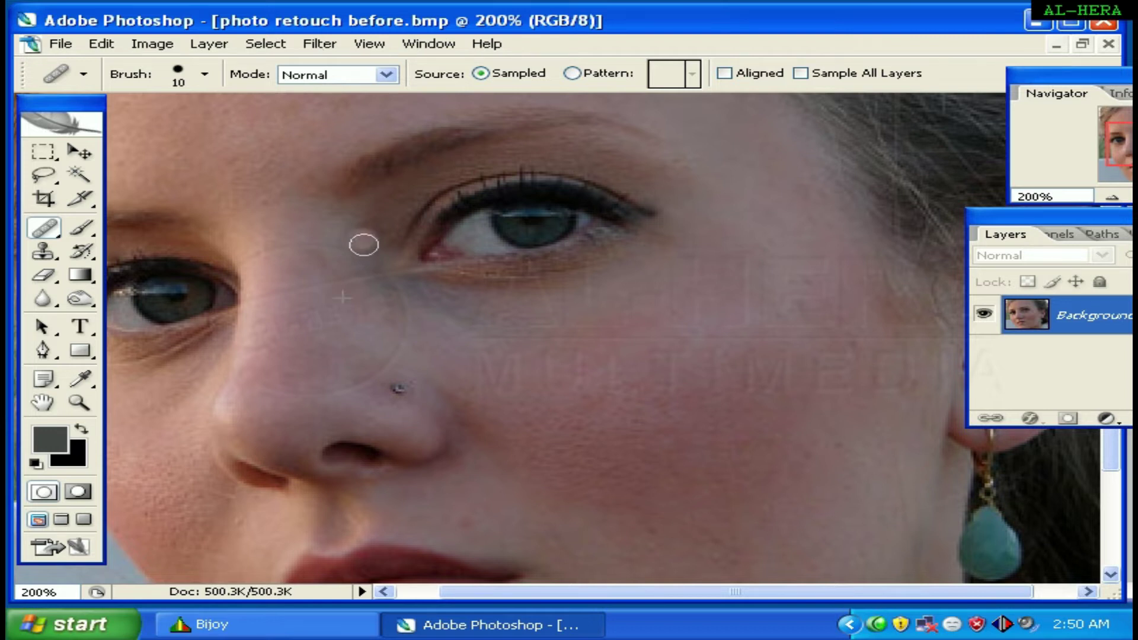
click(370, 263)
Resample clean skin, including the cheek, to heal the remaining patches under the eye.
key(alt)
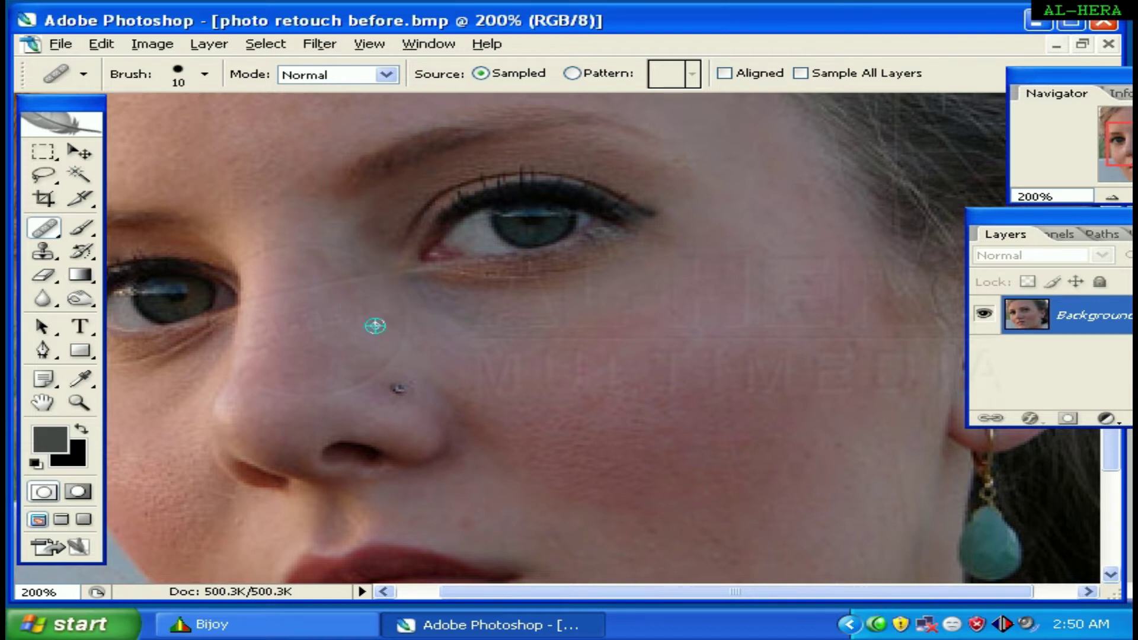
alt+click(442, 331)
drag(414, 284, 463, 315)
alt+click(356, 311)
drag(413, 282, 447, 288)
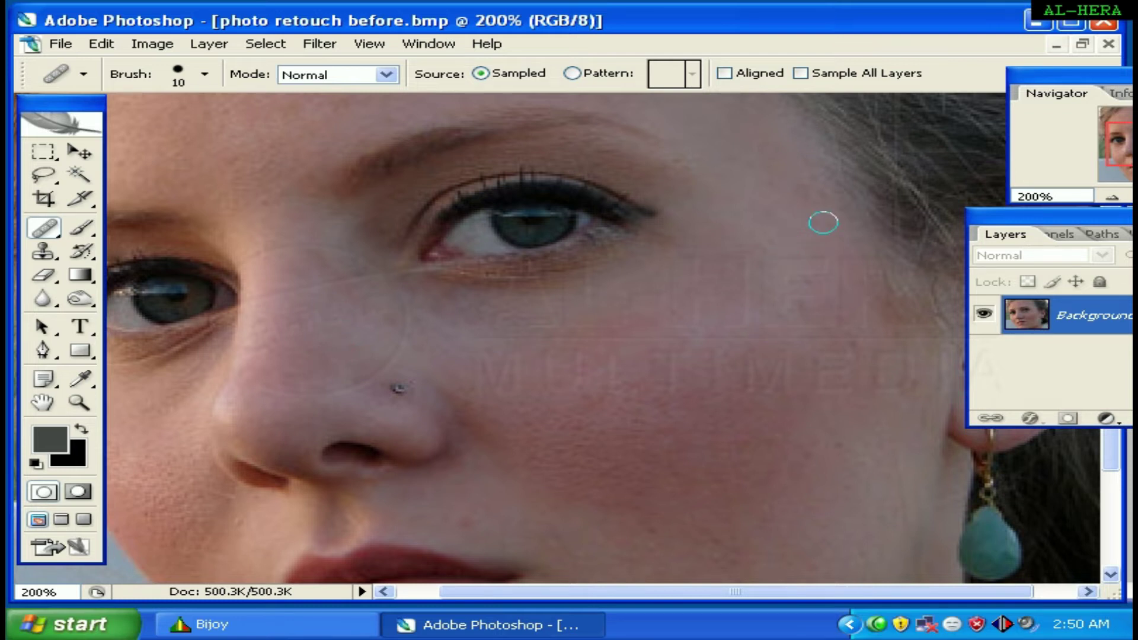
key(alt)
alt+click(528, 300)
drag(468, 293, 471, 291)
Return to 100% zoom, reposition the Layers palette, and bring up Filter > Blur.
key(ctrl+minus)
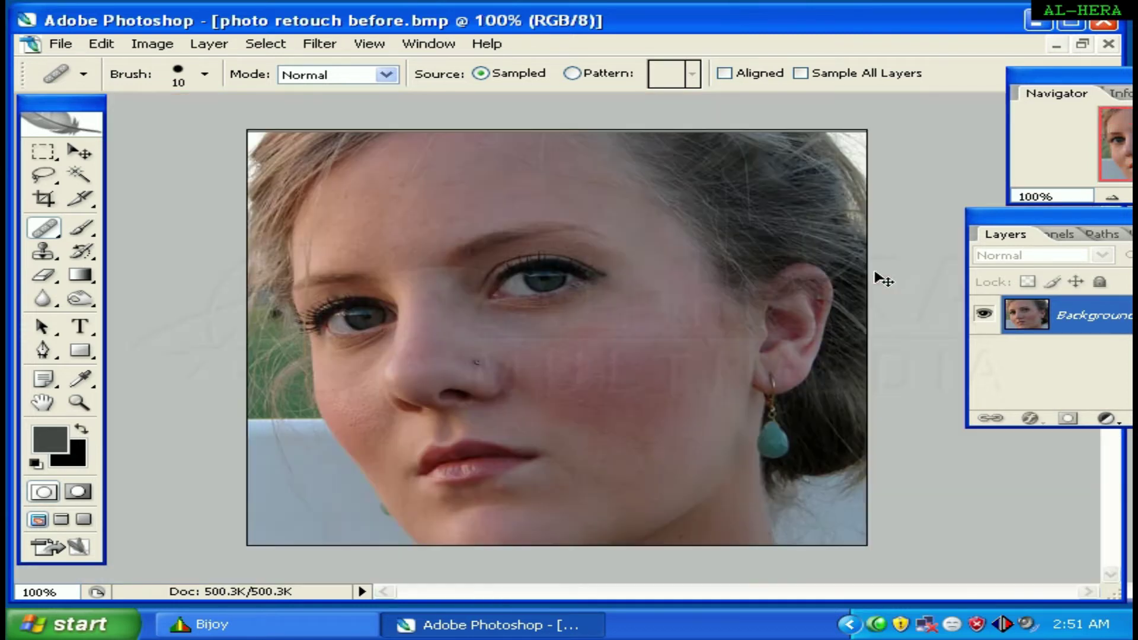
key(ctrl+minus)
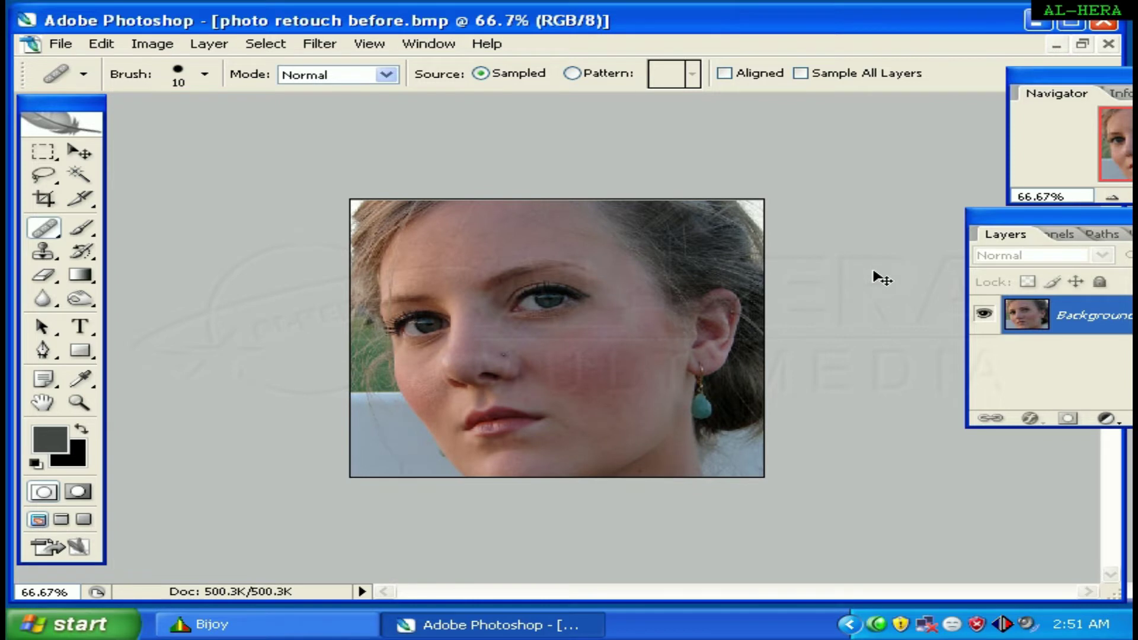
key(ctrl+plus)
key(ctrl+minus)
key(ctrl+plus)
key(ctrl+minus)
mouse_move(984, 217)
mouse_down()
mouse_move(866, 201)
mouse_move(895, 196)
mouse_up()
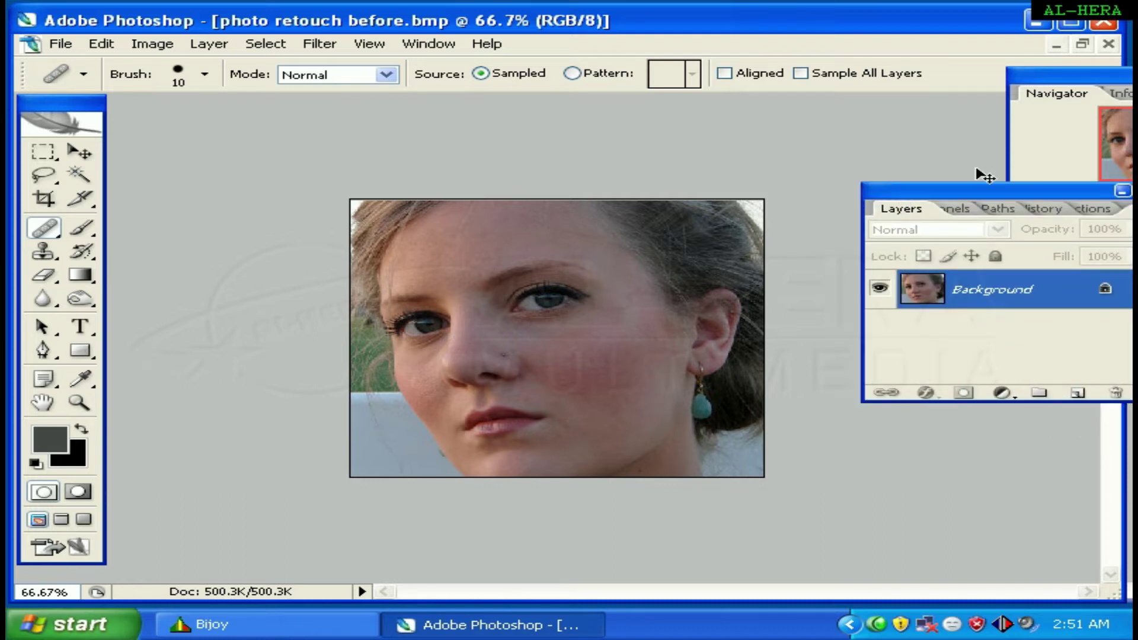
key(ctrl+plus)
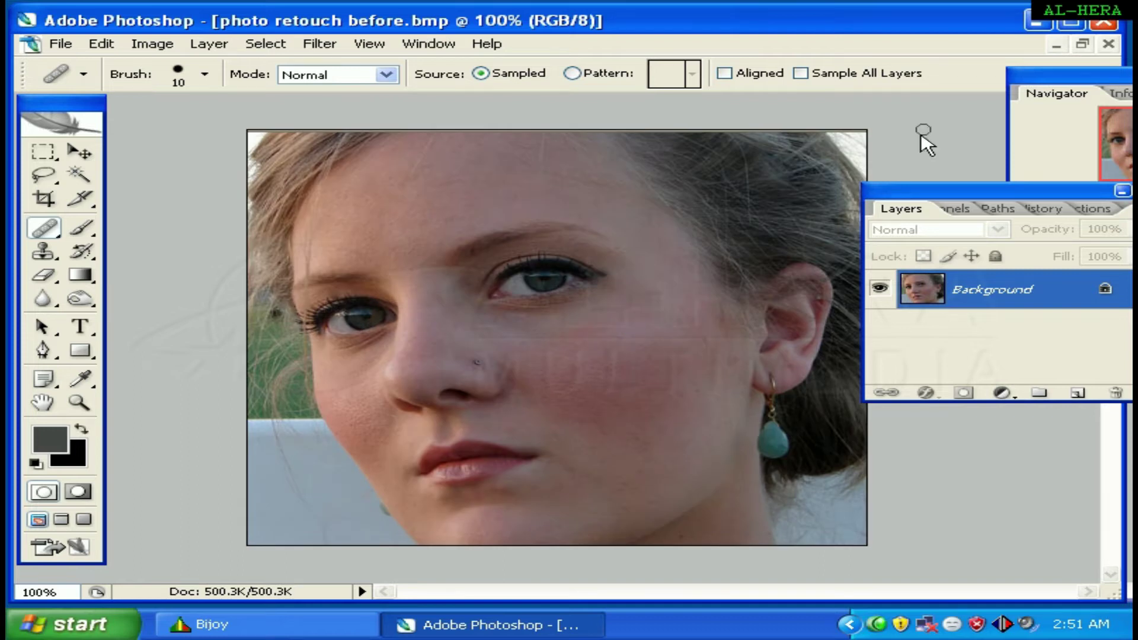
drag(883, 196, 902, 190)
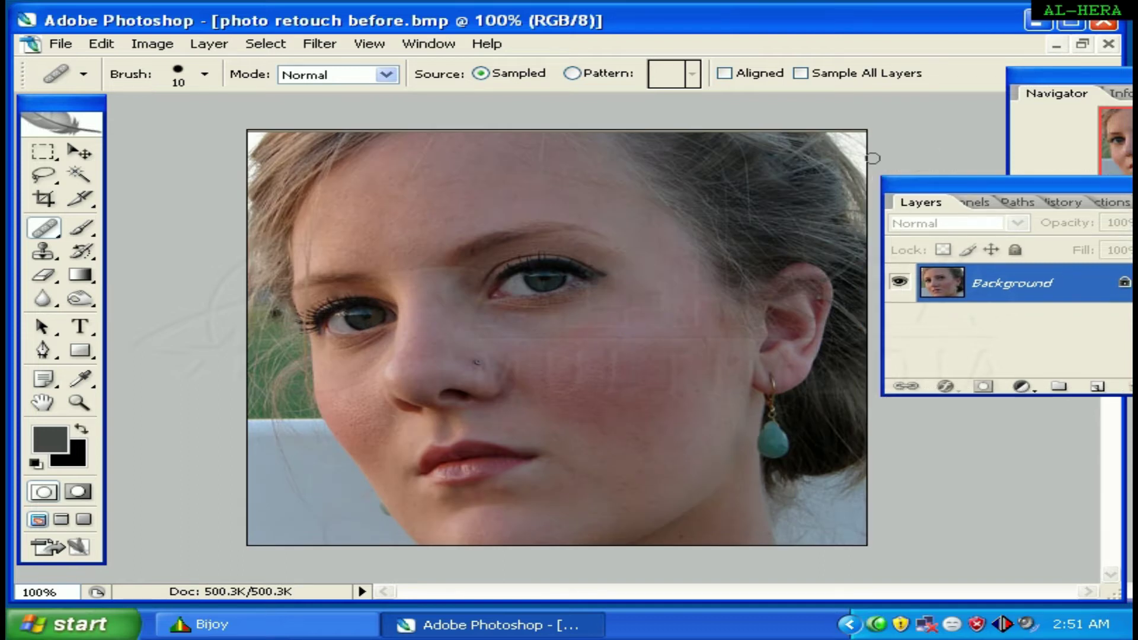
click(342, 49)
mouse_move(332, 214)
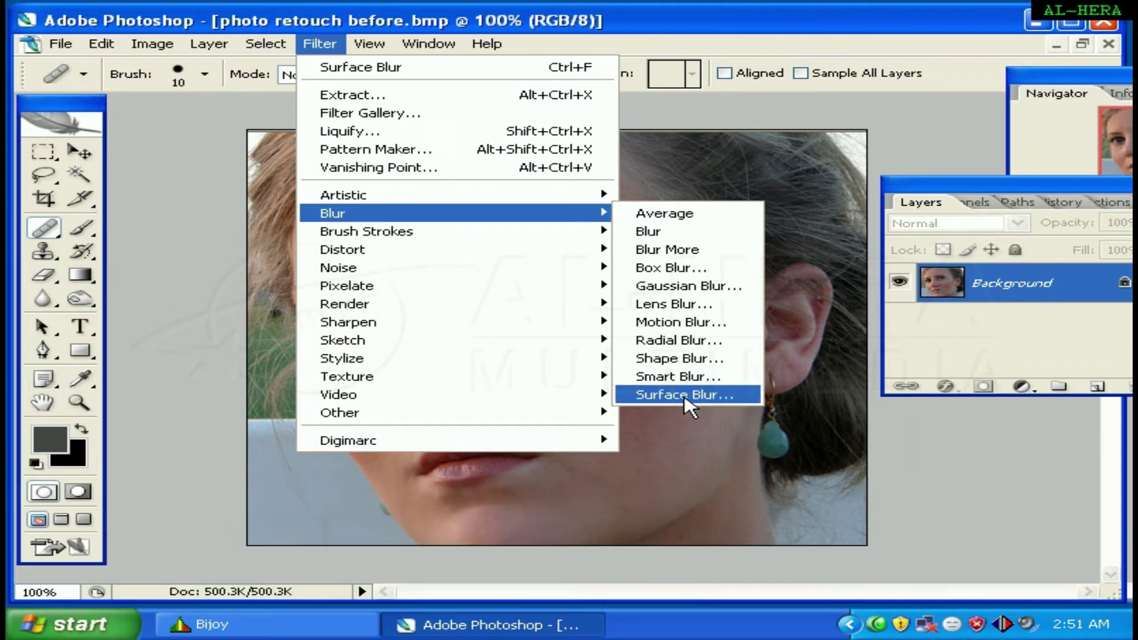
Apply Surface Blur with a 10-pixel radius and 15-level threshold.
click(689, 395)
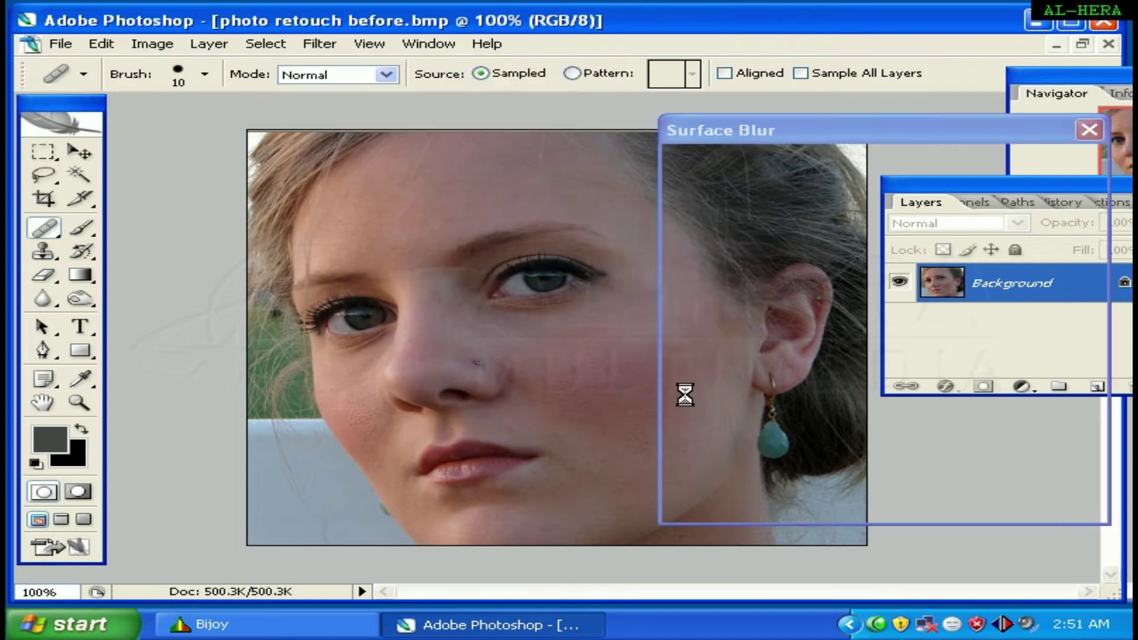
drag(793, 155, 812, 141)
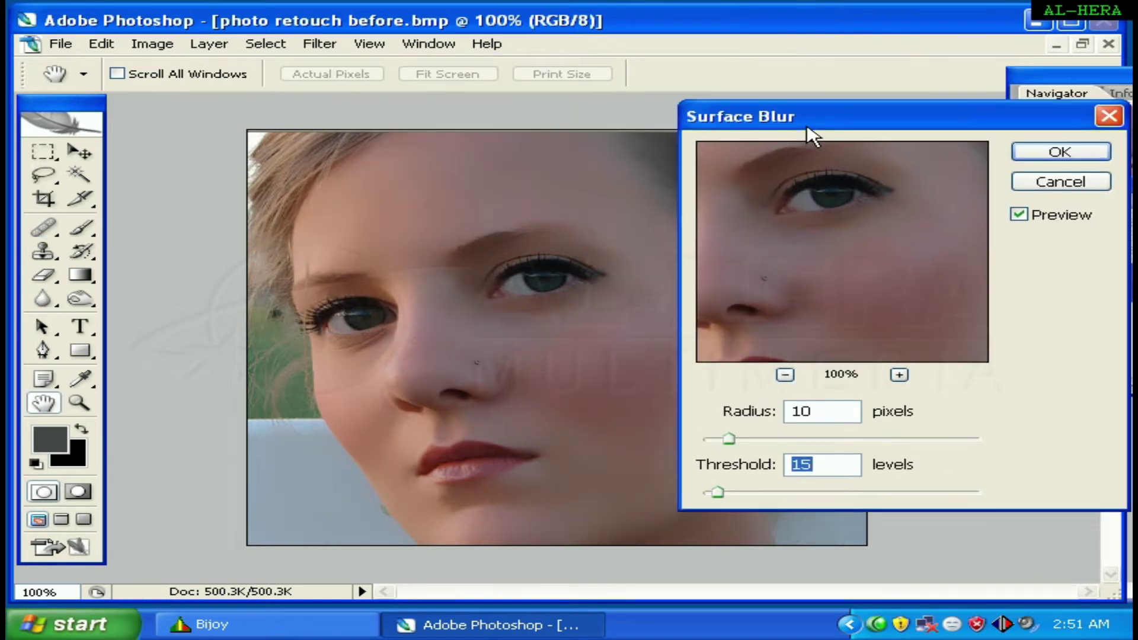
click(797, 427)
click(779, 468)
click(1060, 152)
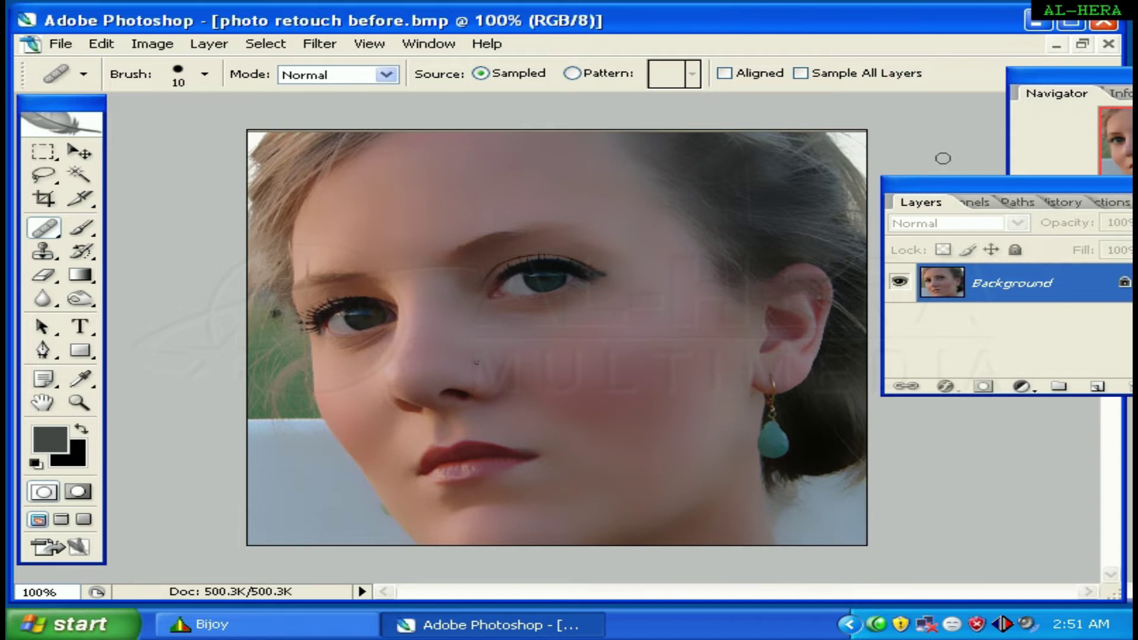
key(ctrl+minus)
key(ctrl+plus)
key(ctrl+minus)
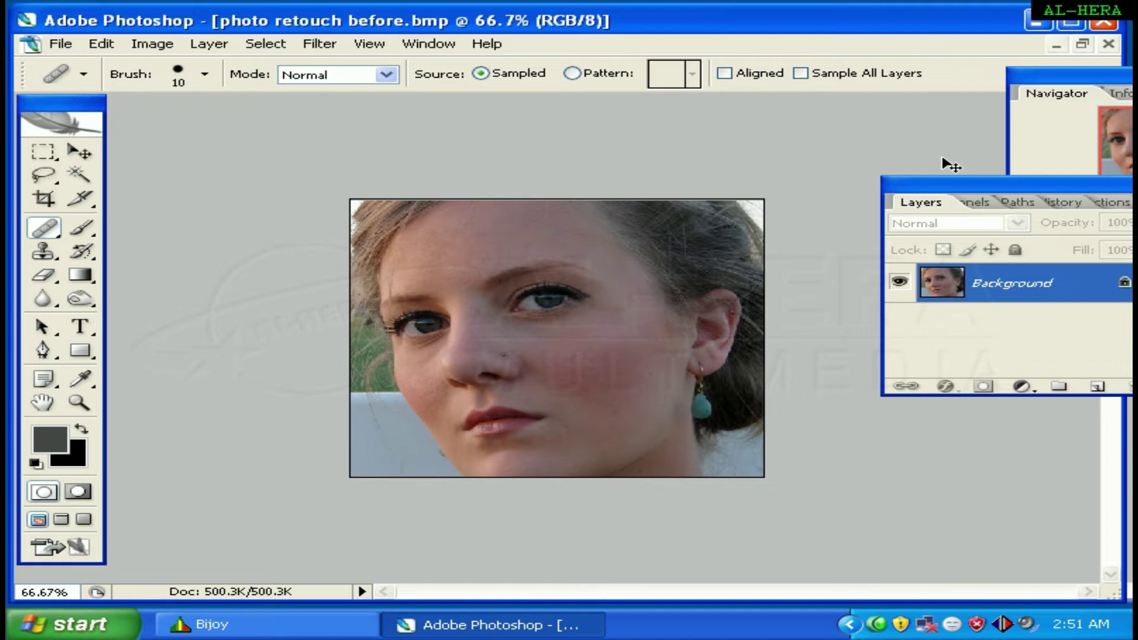
key(ctrl+plus)
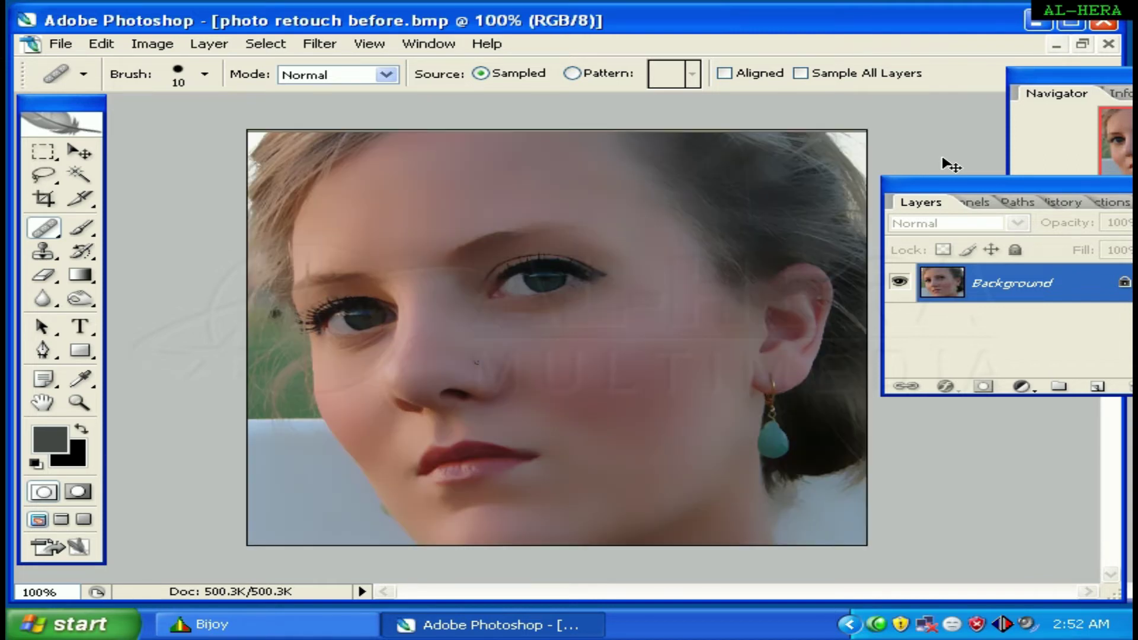
key(ctrl+minus)
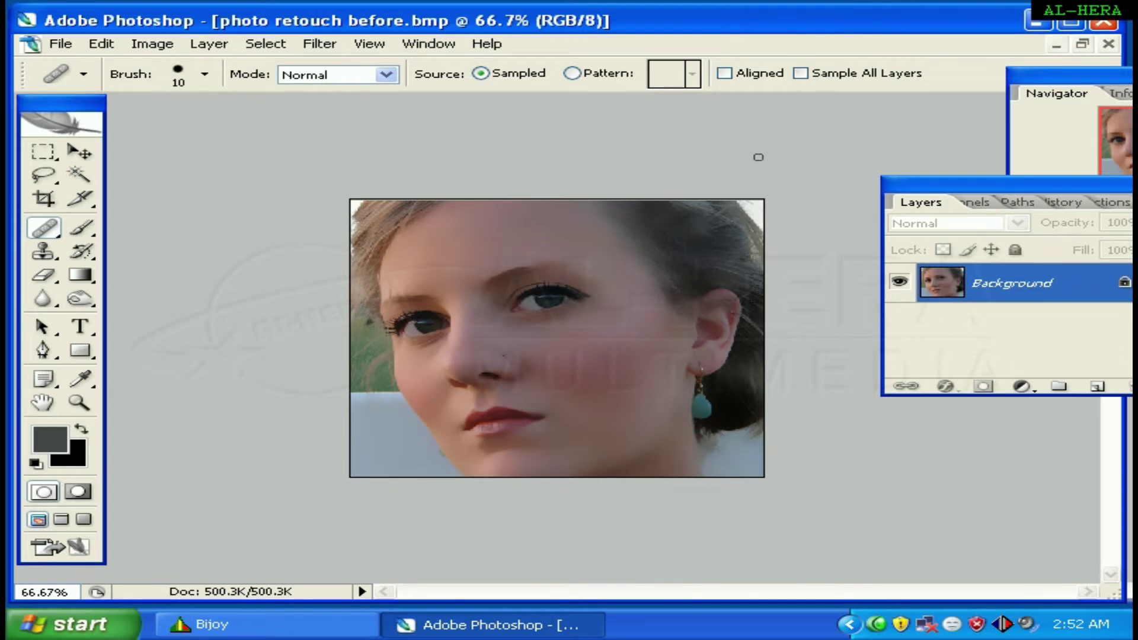
drag(944, 197, 961, 189)
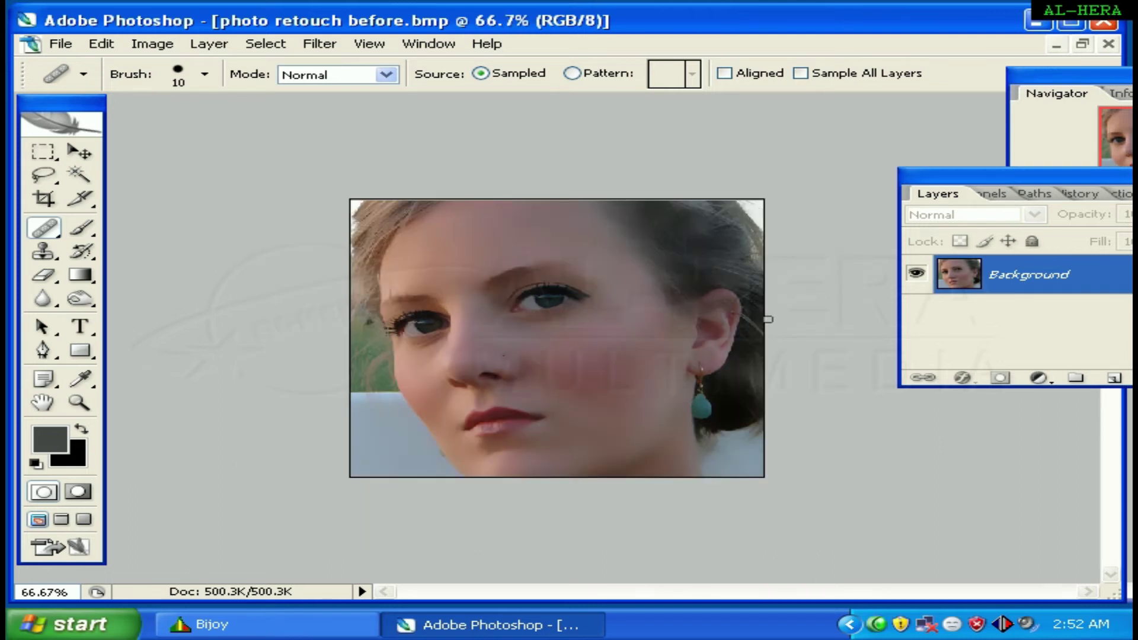
drag(915, 173, 929, 166)
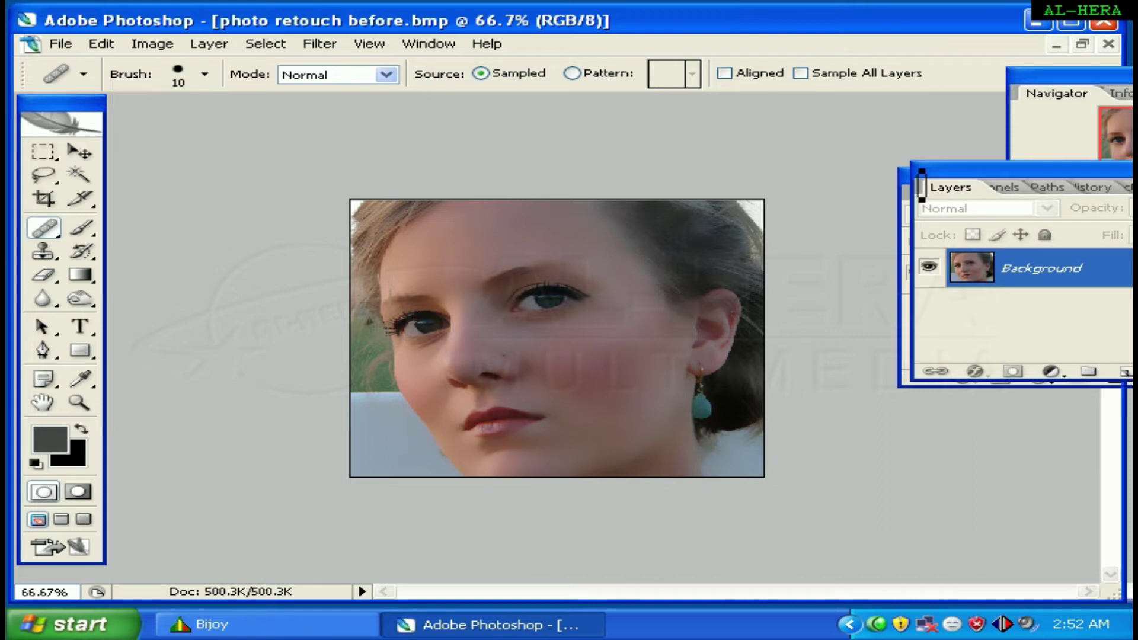
key(ctrl+alt+0)
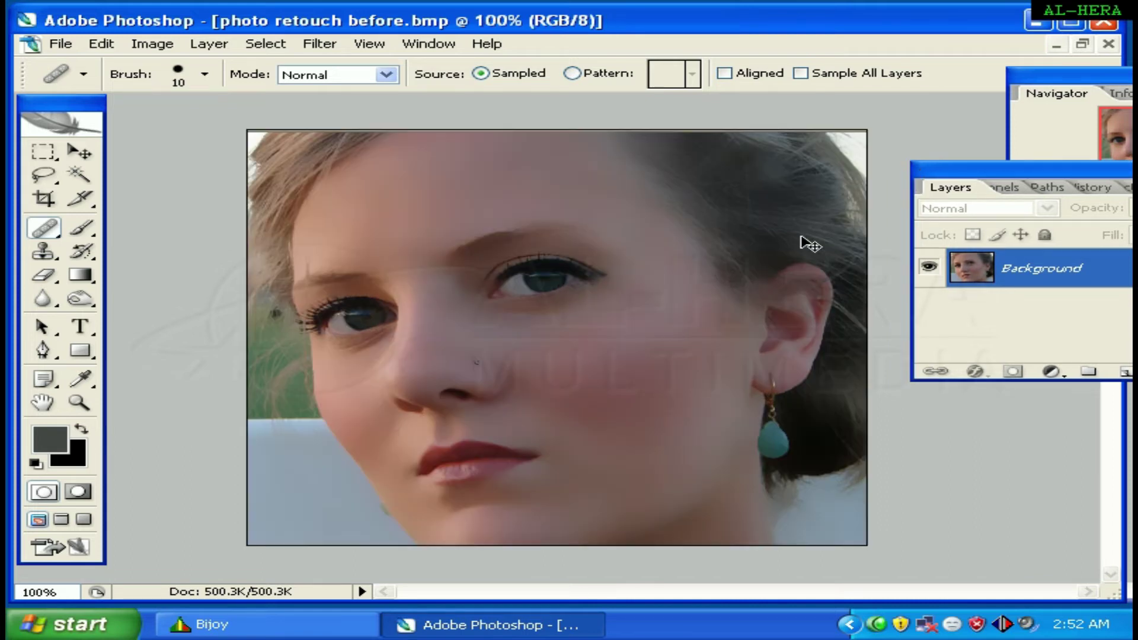
key(ctrl+Right)
key(Return)
drag(983, 171, 1010, 159)
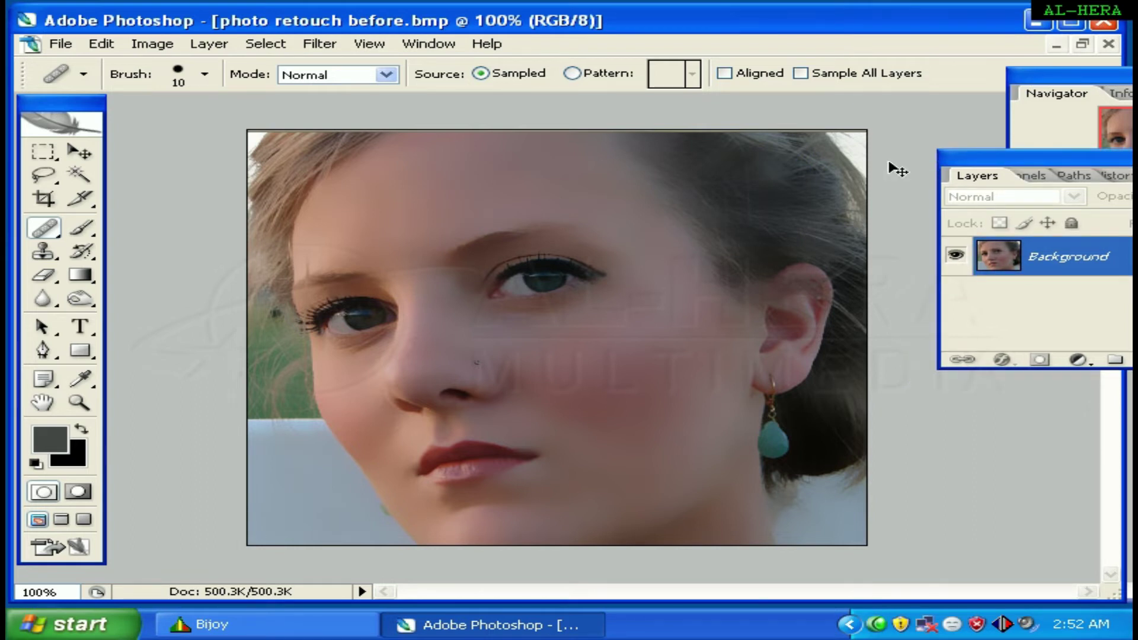
key(ctrl+minus)
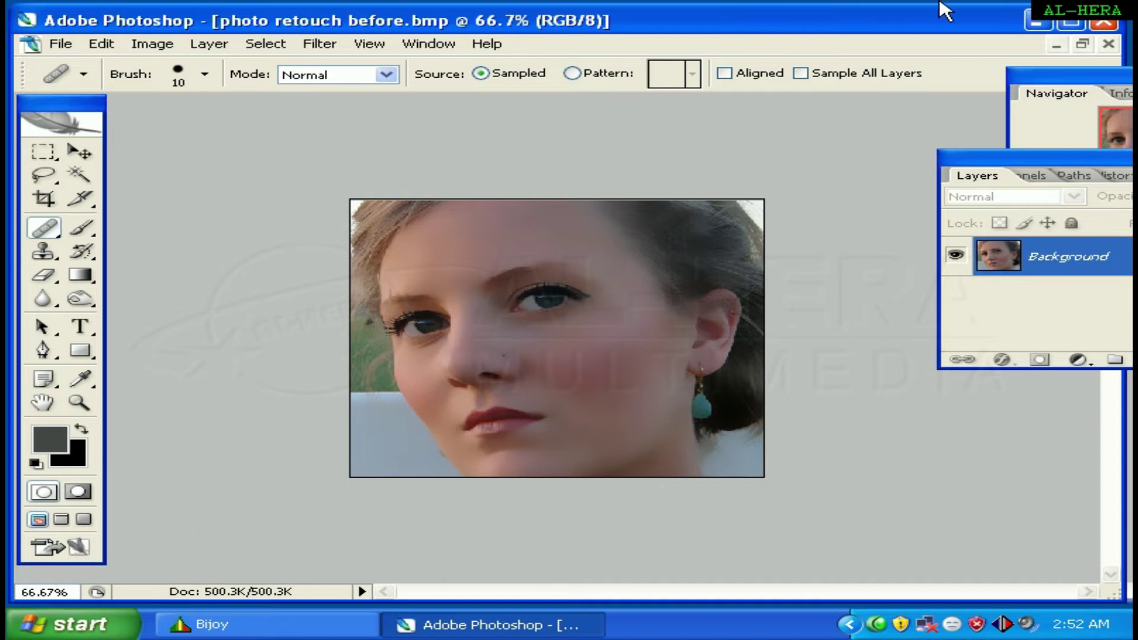
Trace a closed Magnetic Lasso selection around the right-side hair and ear.
click(54, 180)
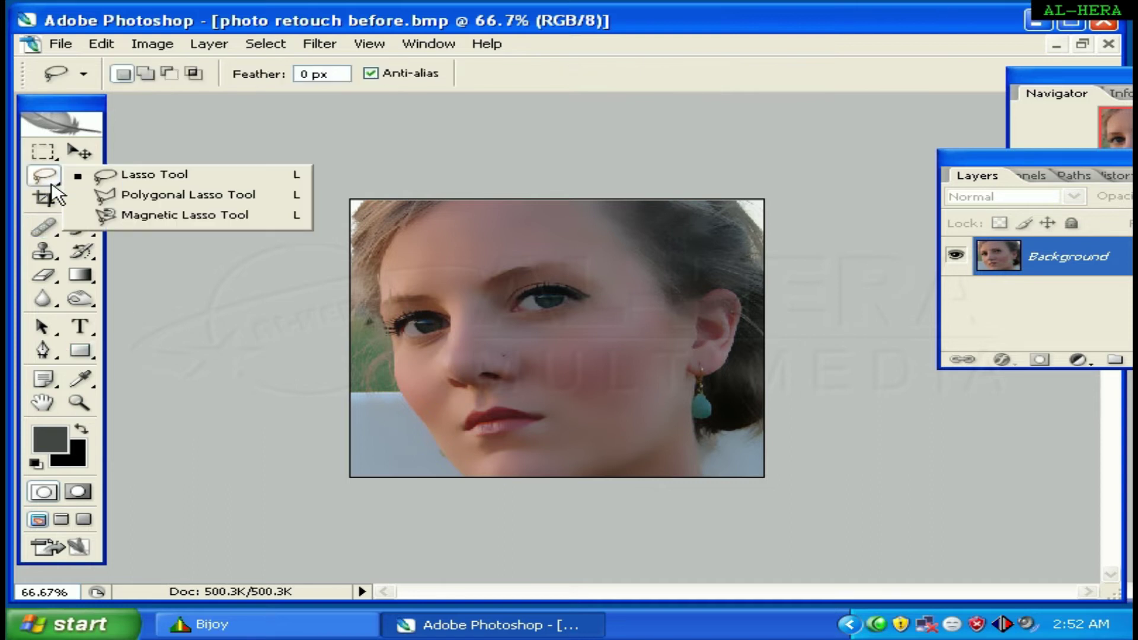
click(109, 215)
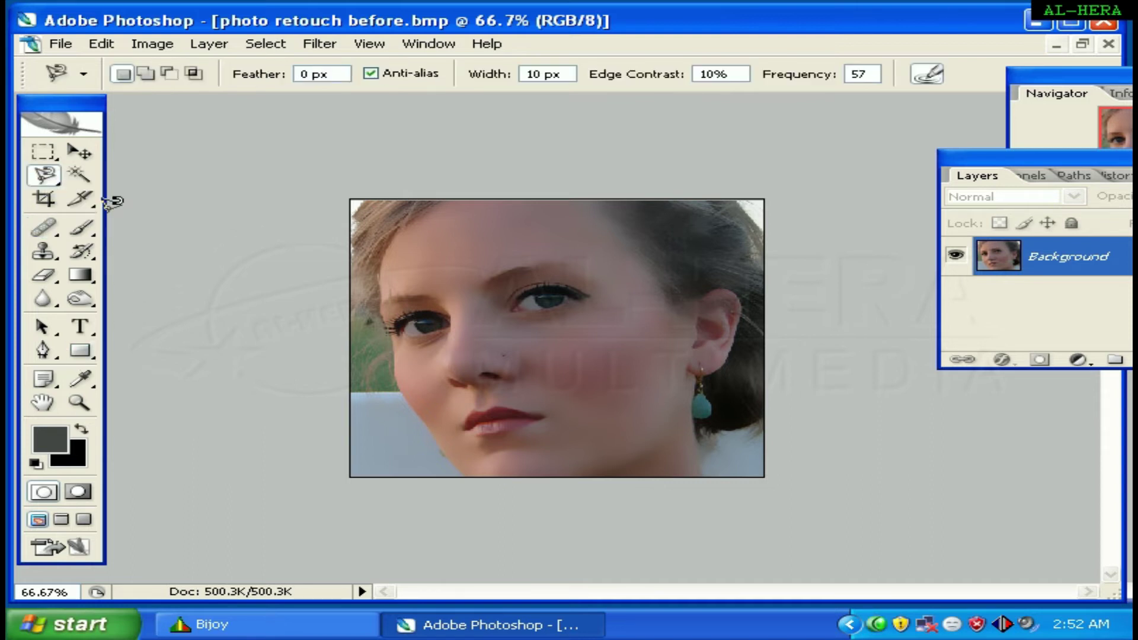
click(352, 202)
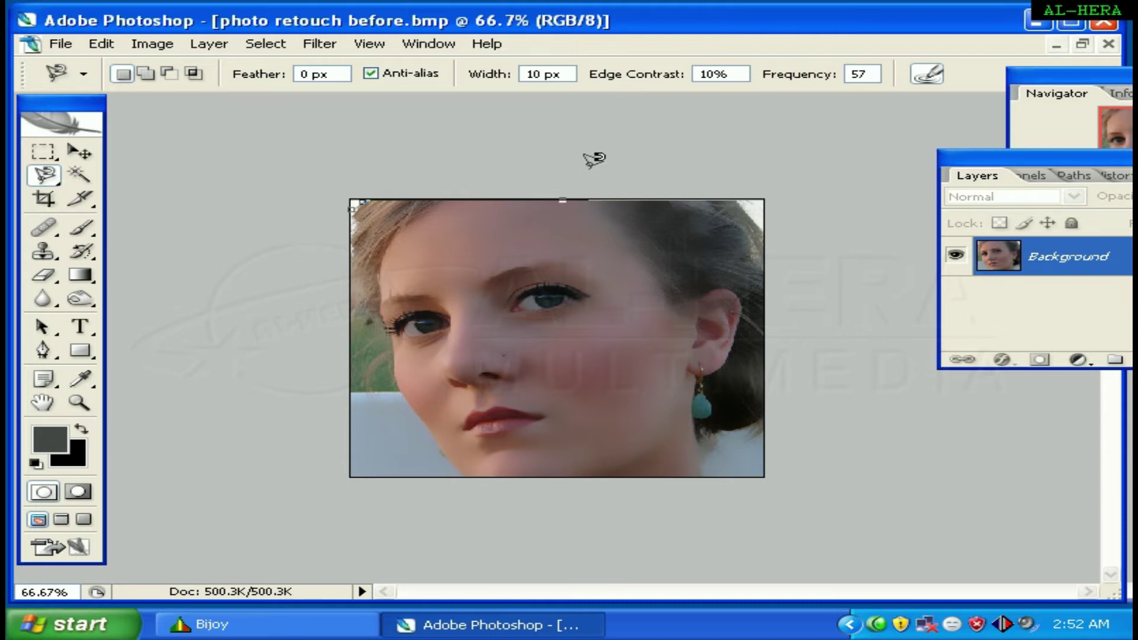
key(Escape)
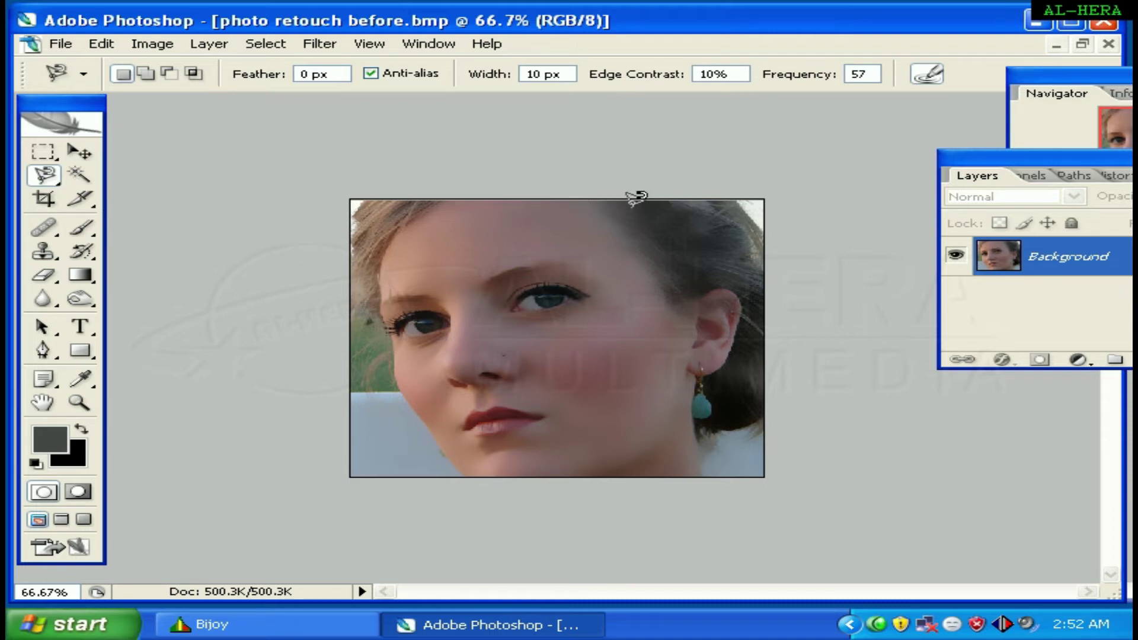
click(602, 201)
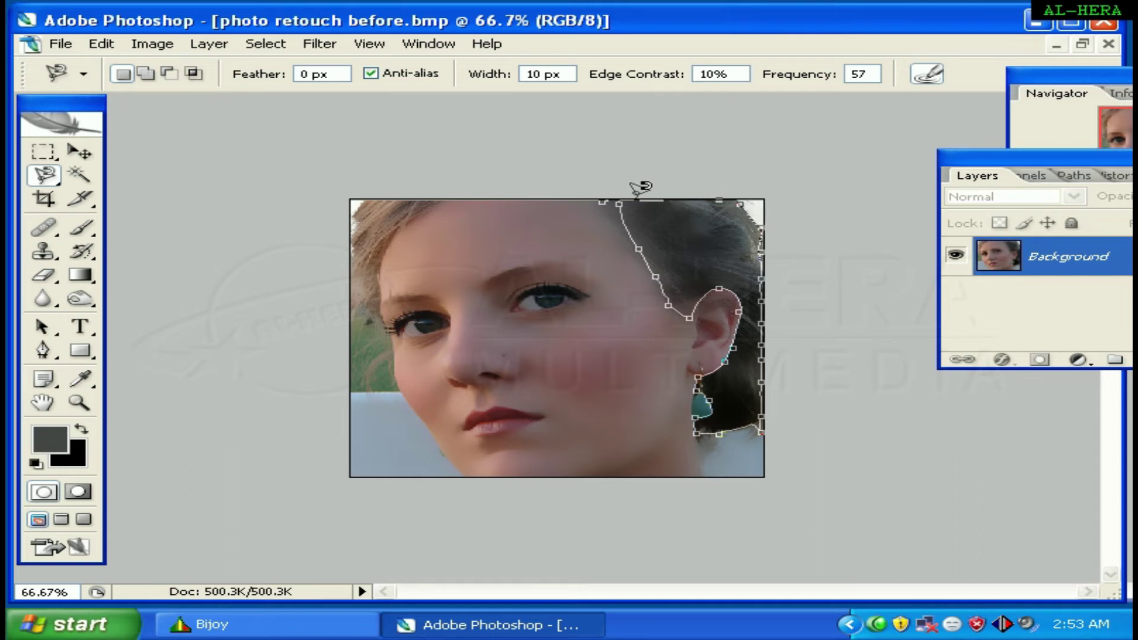
click(622, 204)
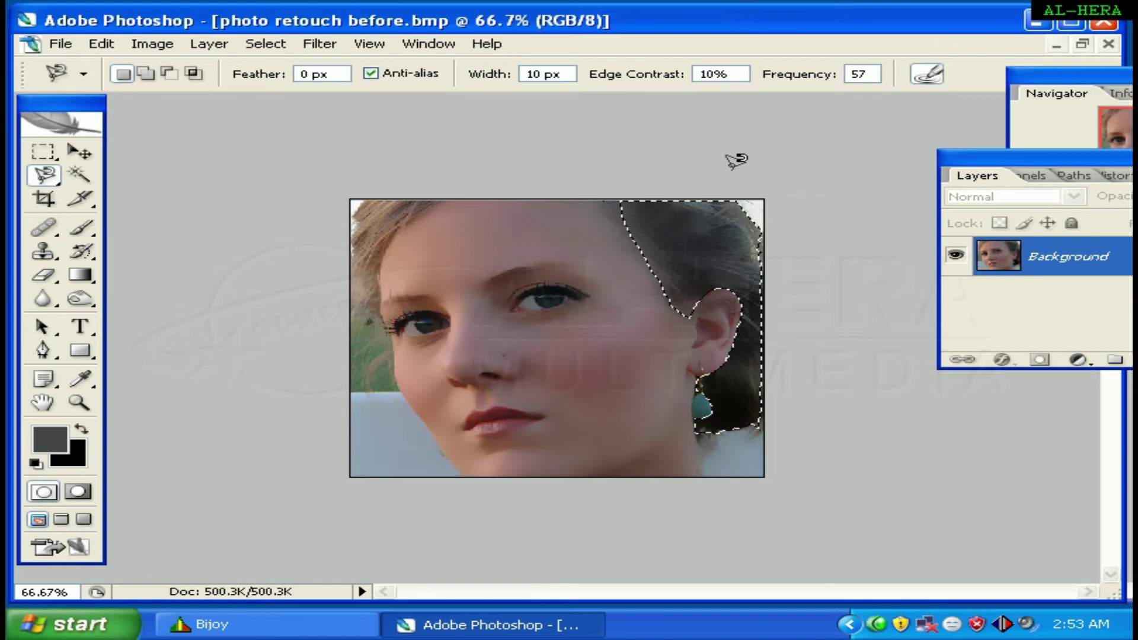
Add a Curves adjustment layer from the Layers palette's adjustment menu.
mouse_move(981, 157)
mouse_down()
mouse_move(817, 101)
mouse_move(829, 106)
mouse_up()
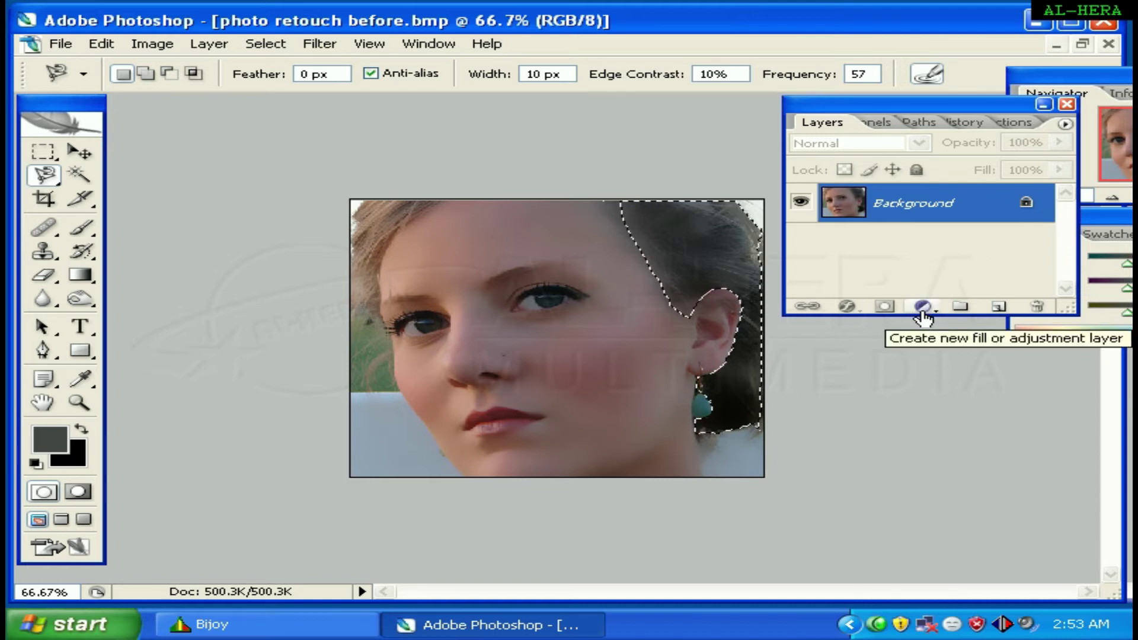
click(922, 307)
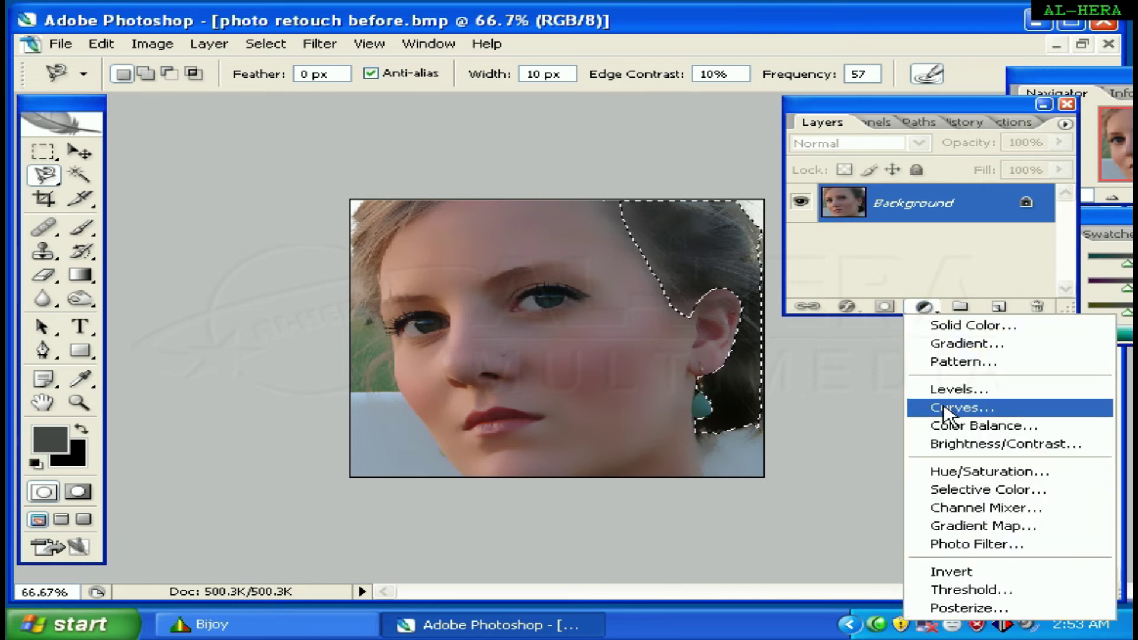
click(924, 307)
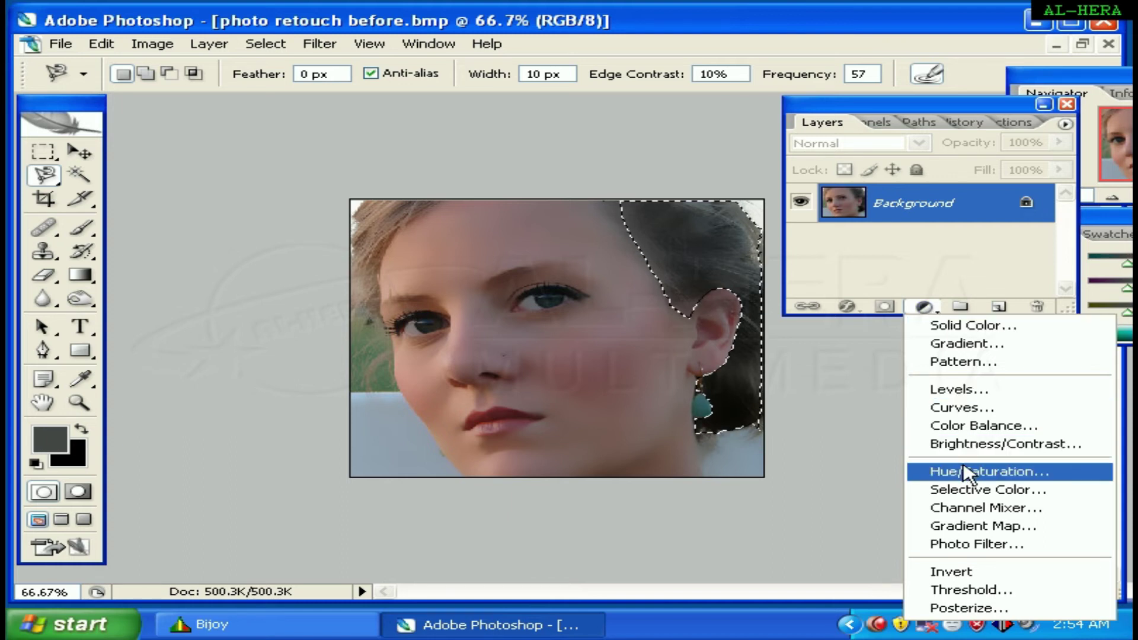
click(968, 409)
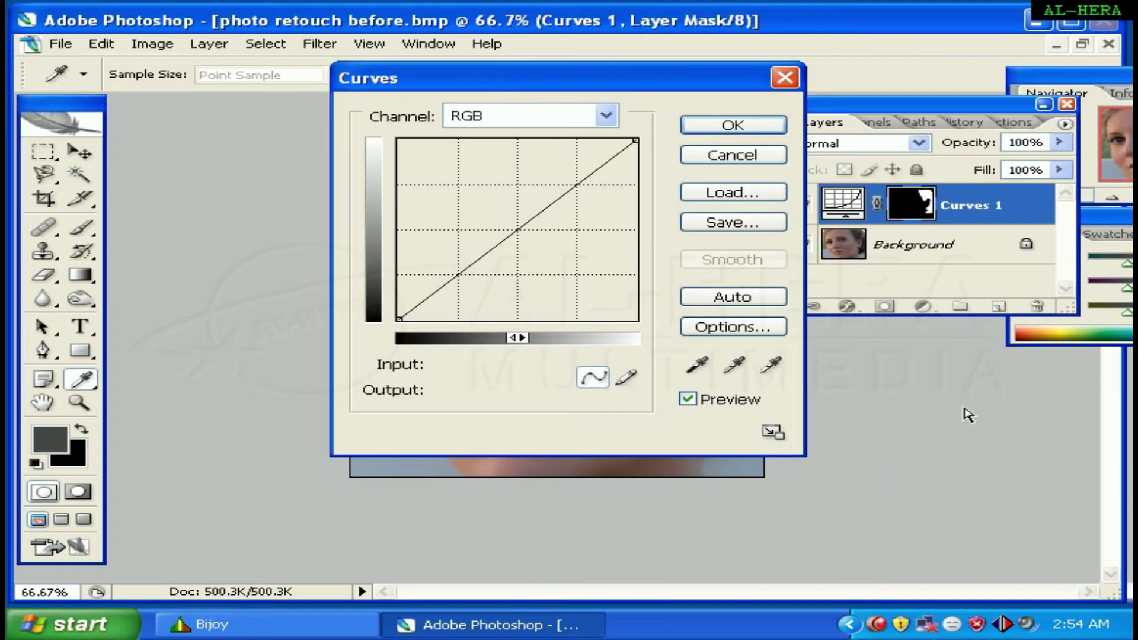
mouse_move(526, 92)
mouse_down()
mouse_move(219, 139)
mouse_move(296, 285)
mouse_up()
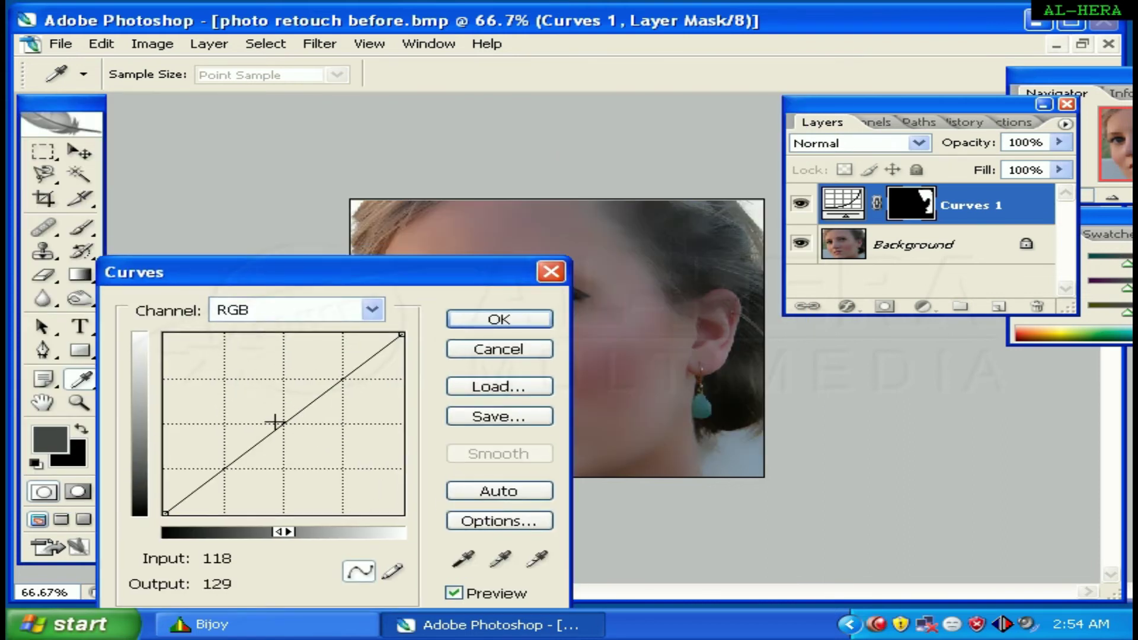
Set a curve point at Input 77, Output 50 to darken the selected hair.
click(283, 425)
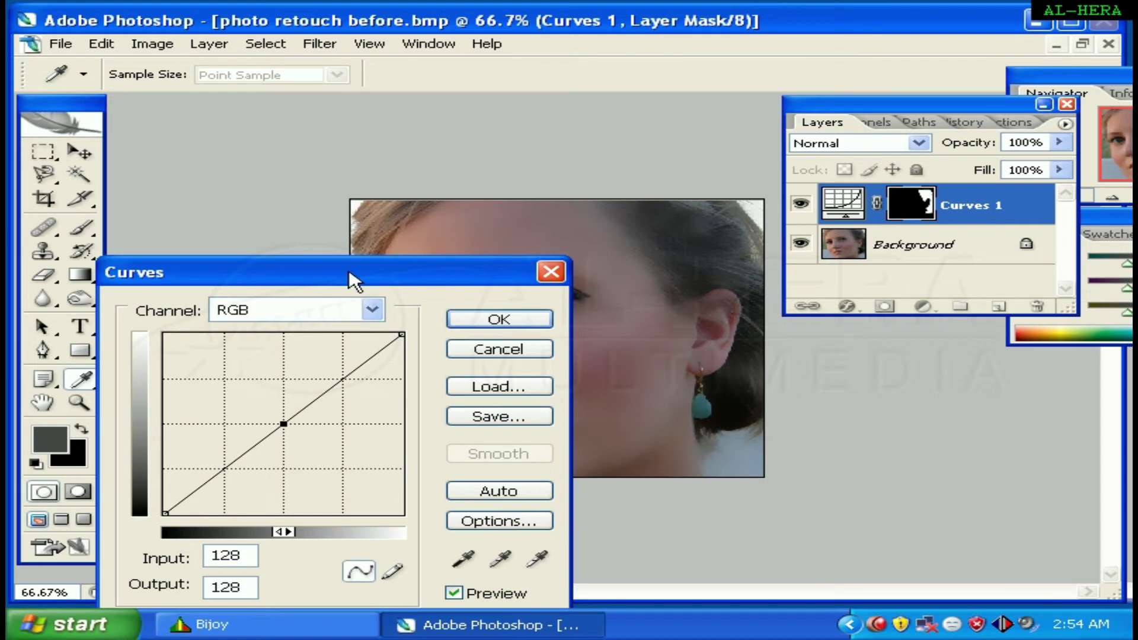
drag(349, 274, 338, 164)
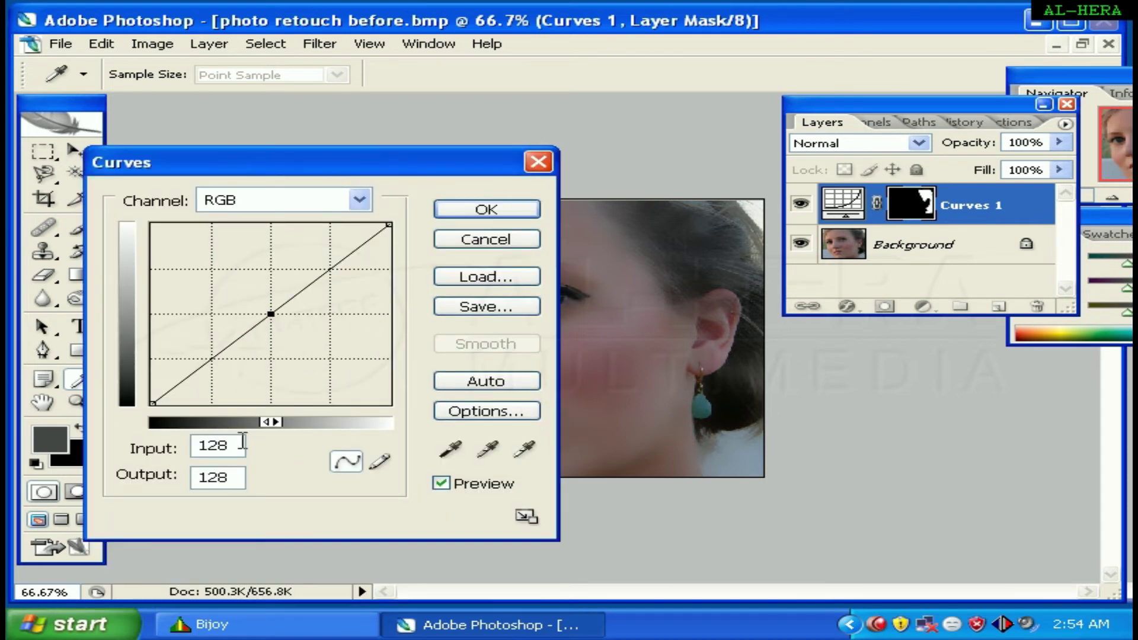
double_click(243, 442)
text(77)
double_click(234, 477)
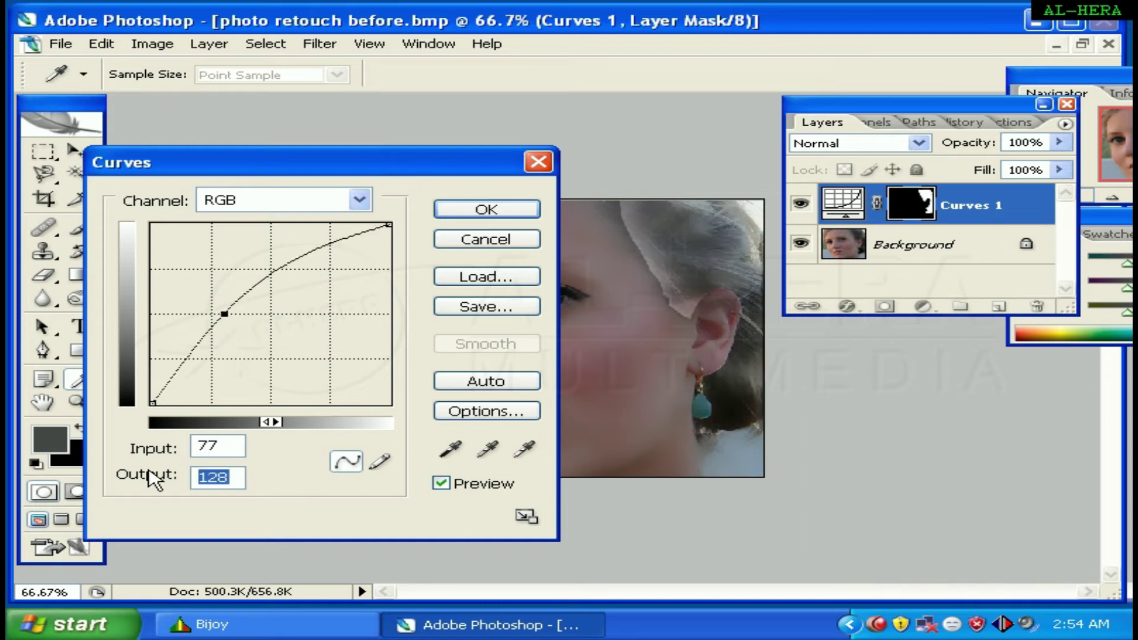
text(50)
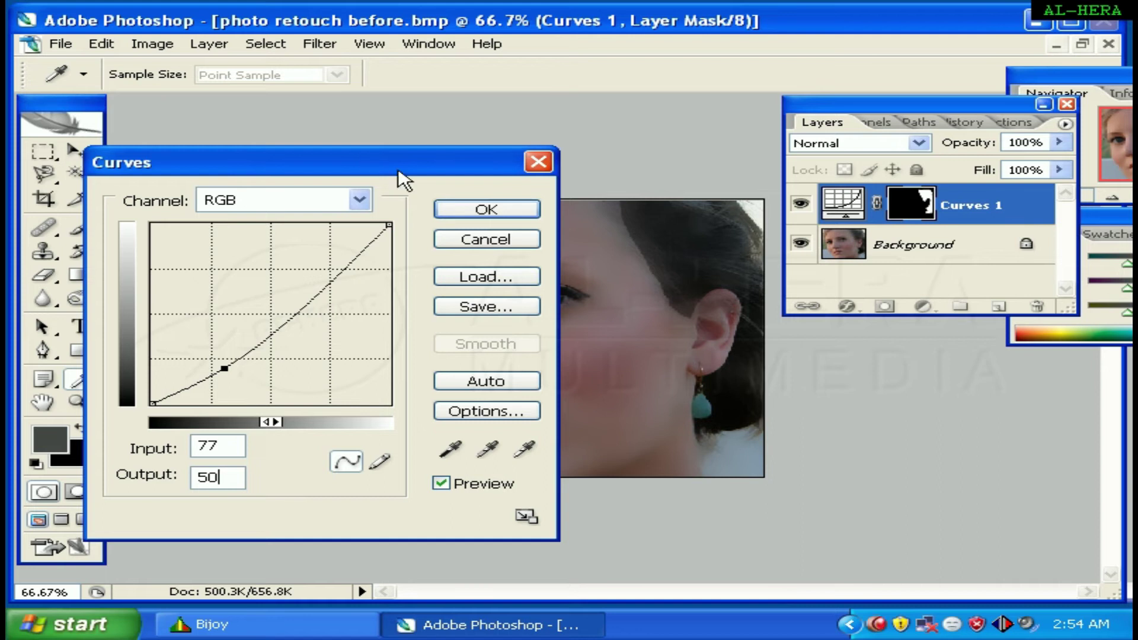
click(477, 209)
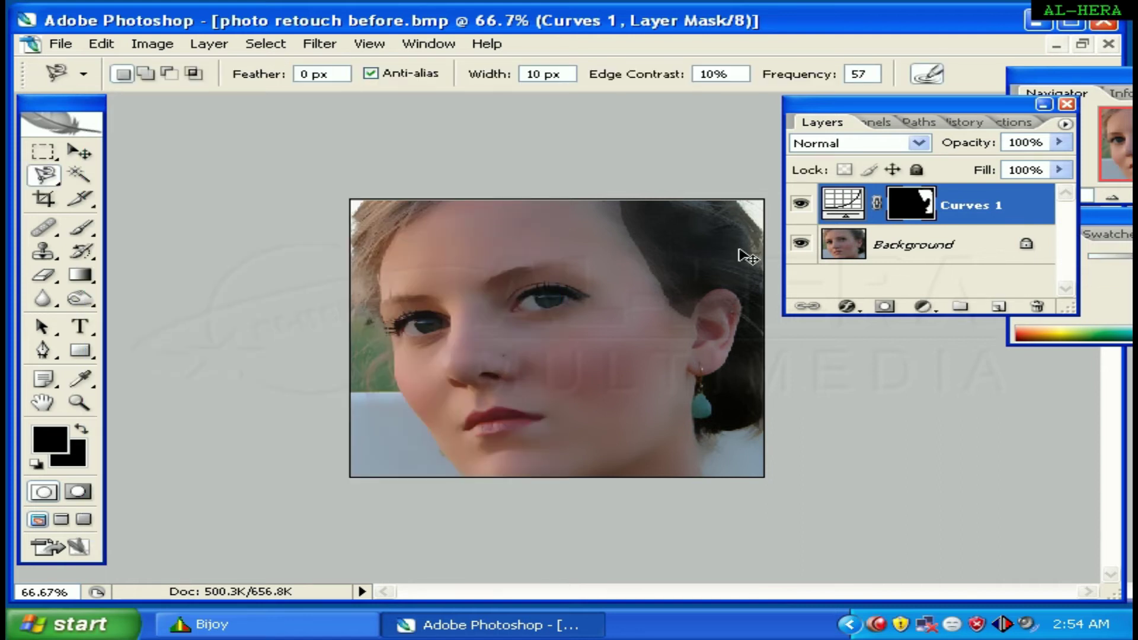
Set the Curves 1 layer to Overlay blend mode at 68% opacity.
key(ctrl+plus)
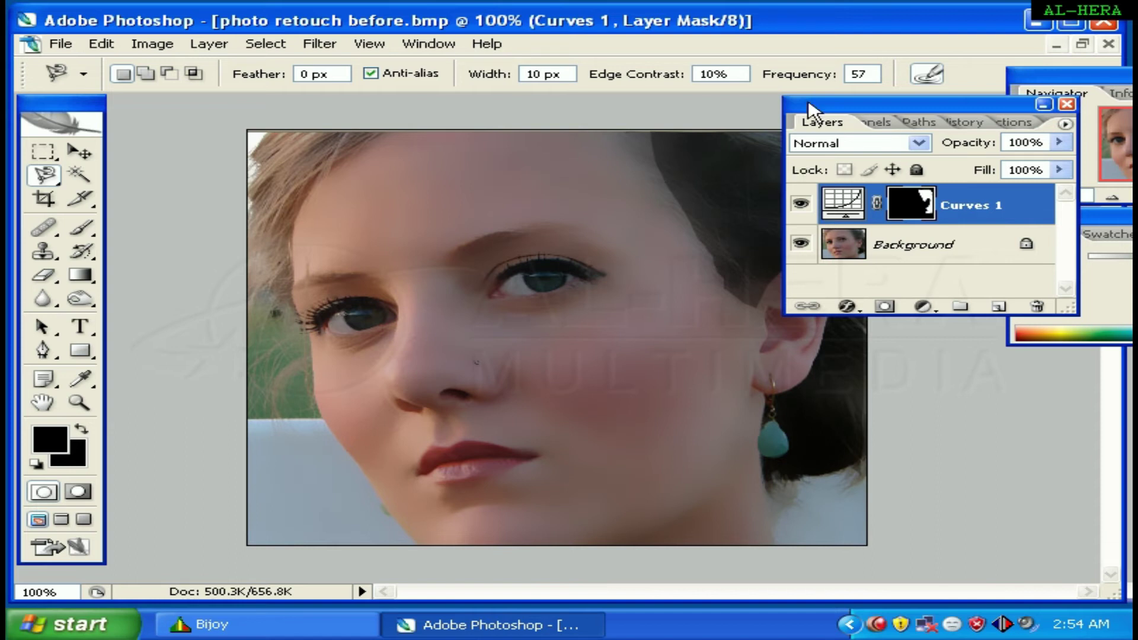
drag(808, 107, 1036, 119)
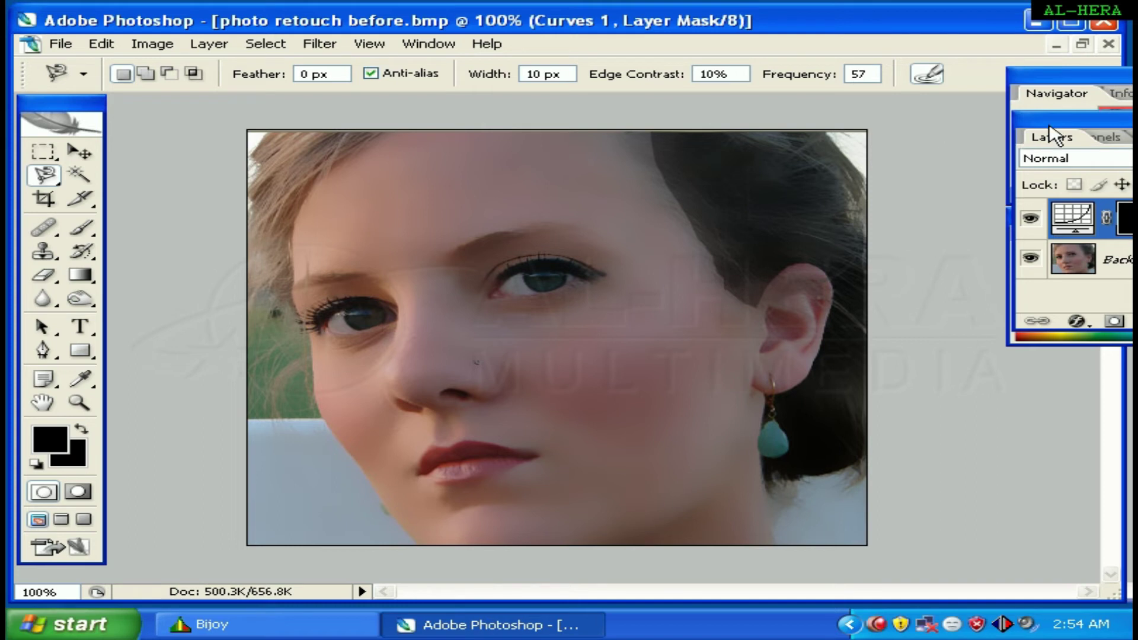
drag(1055, 127, 204, 161)
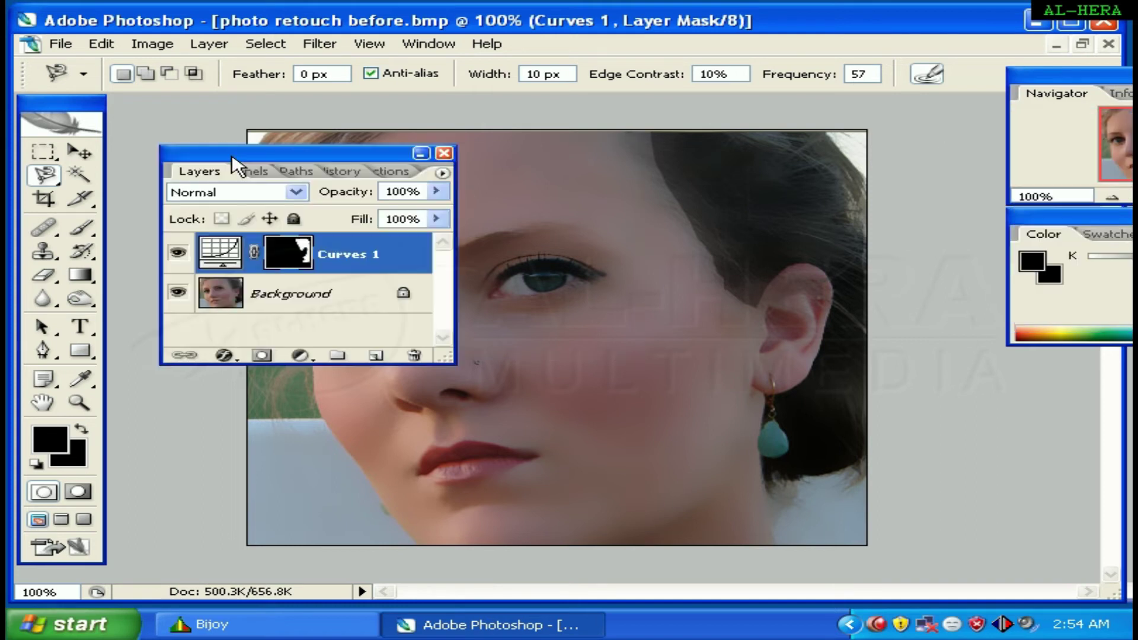
click(284, 195)
click(189, 231)
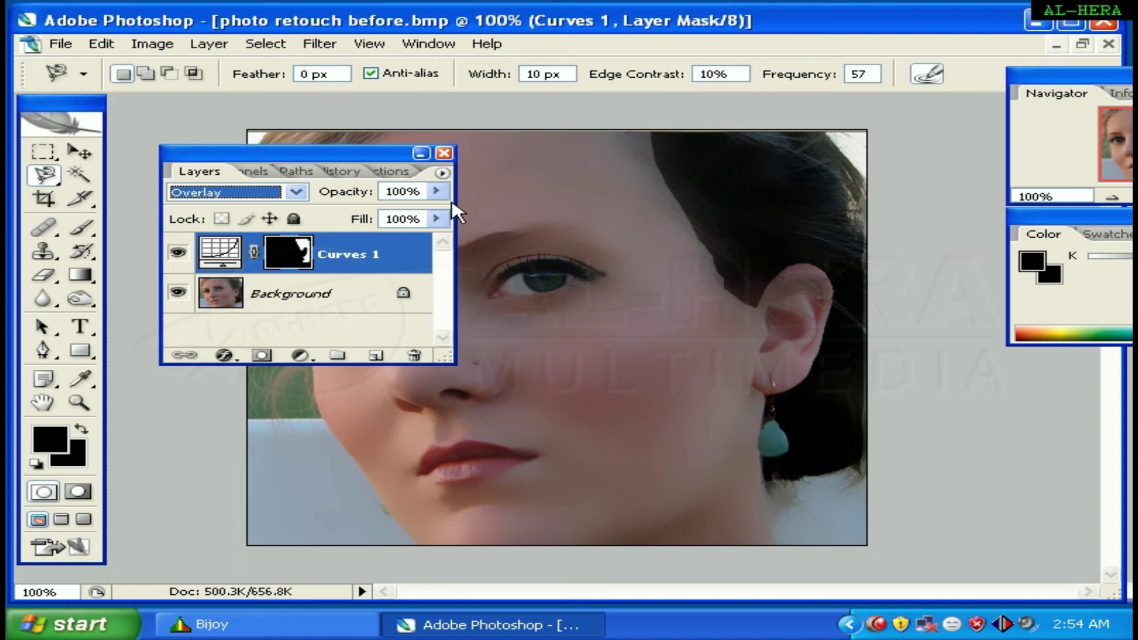
drag(441, 198, 409, 226)
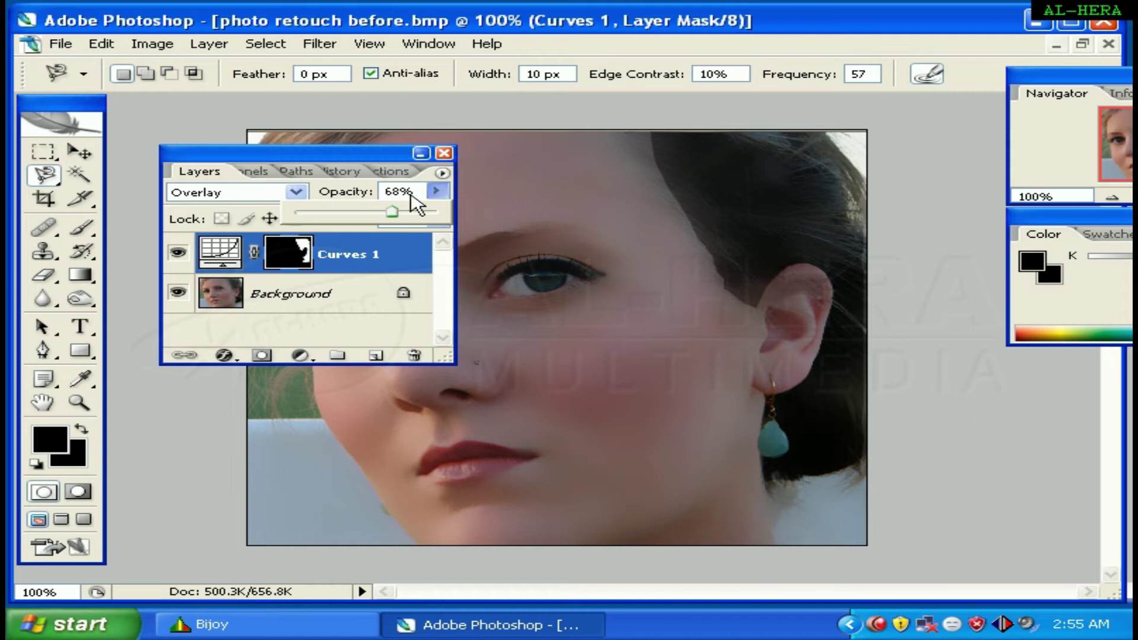
drag(403, 152, 293, 214)
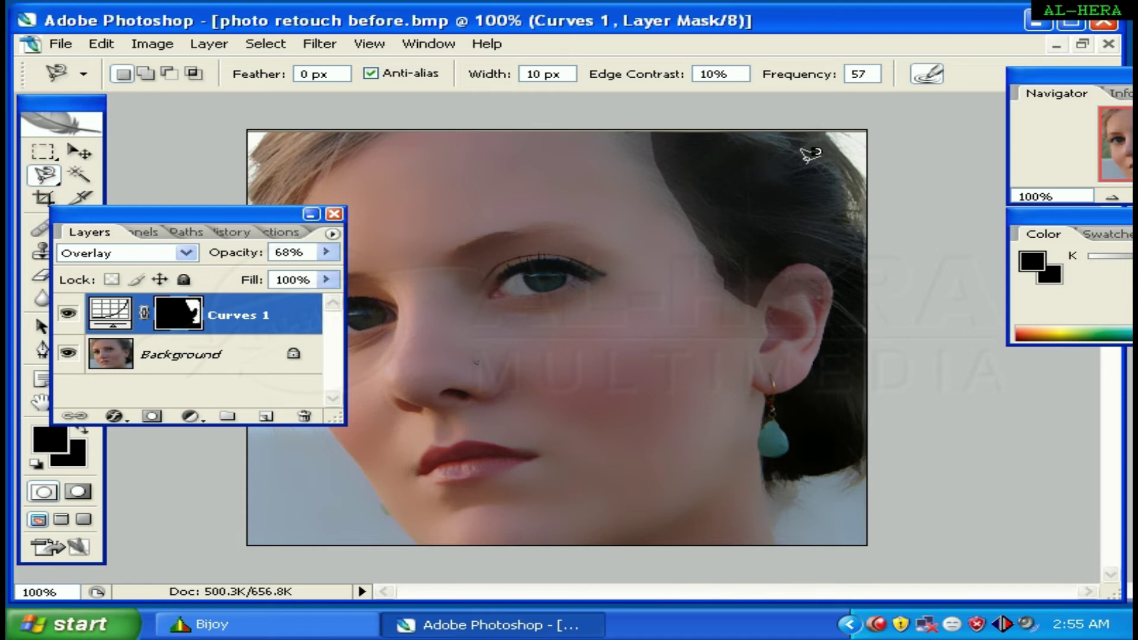
drag(121, 216, 125, 295)
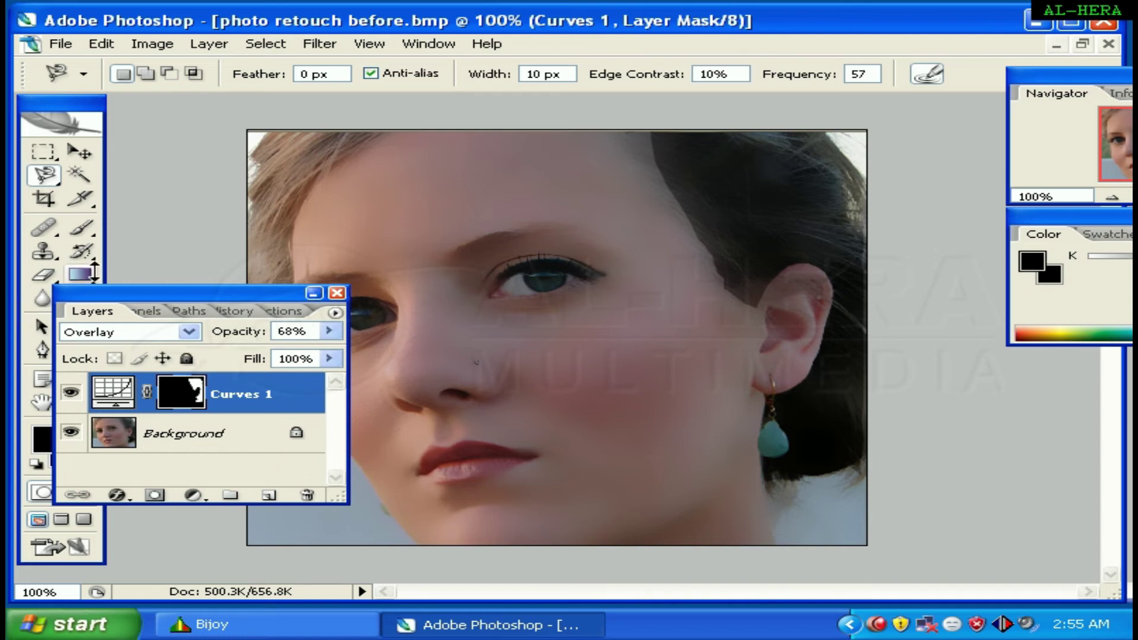
Select the Brush tool with the soft textured 120 px preset, shrunk to 24 px.
click(81, 228)
click(182, 82)
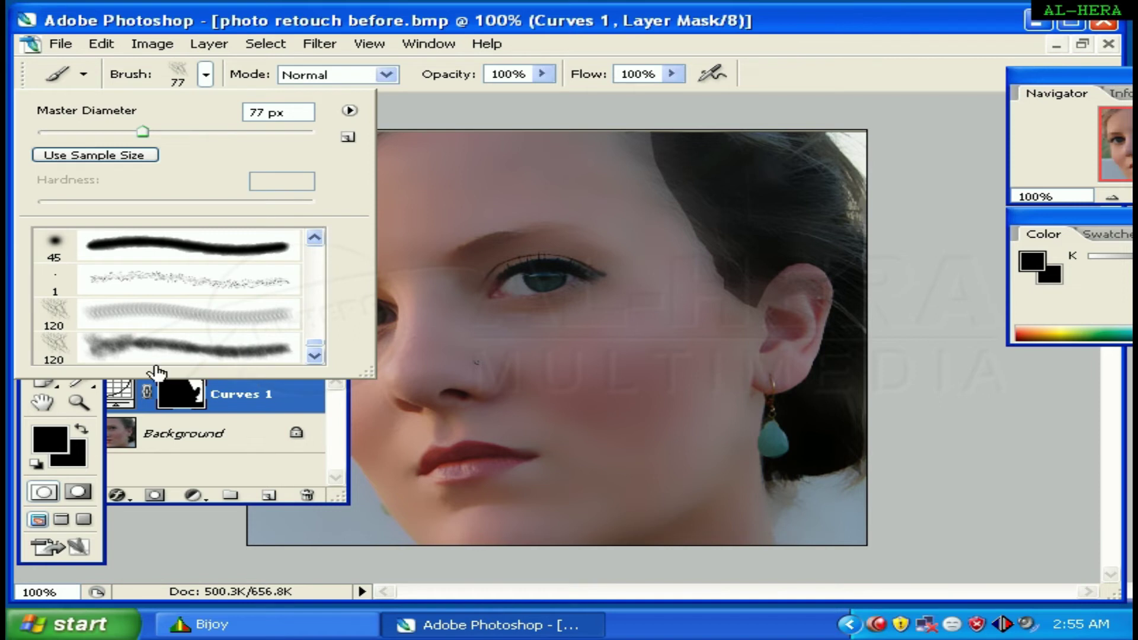
click(140, 354)
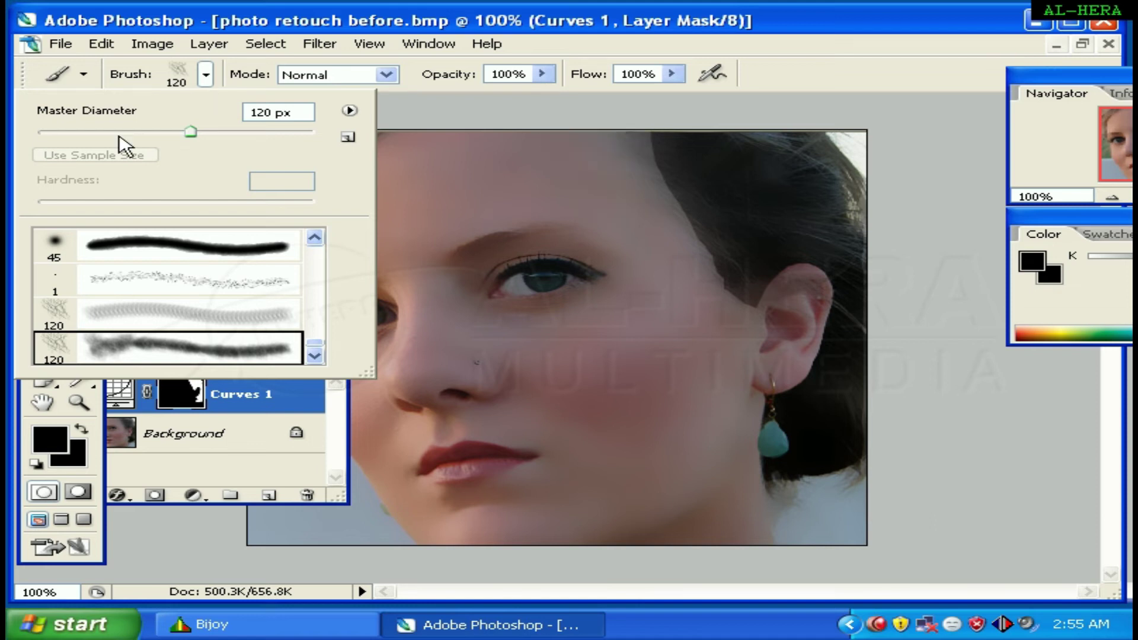
drag(97, 132, 71, 131)
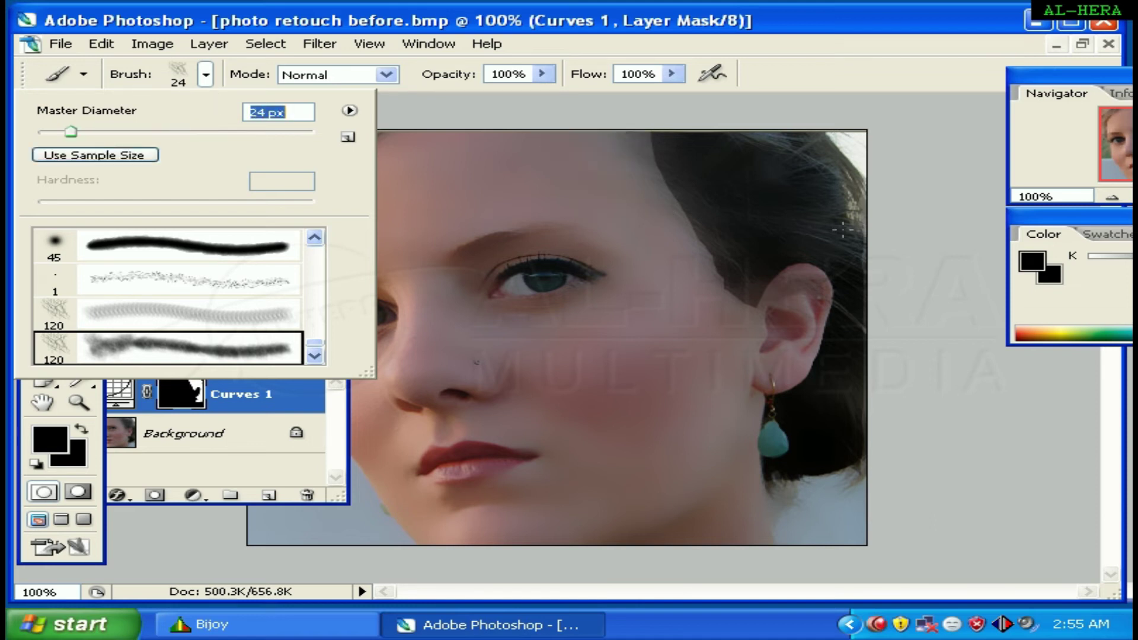
click(738, 126)
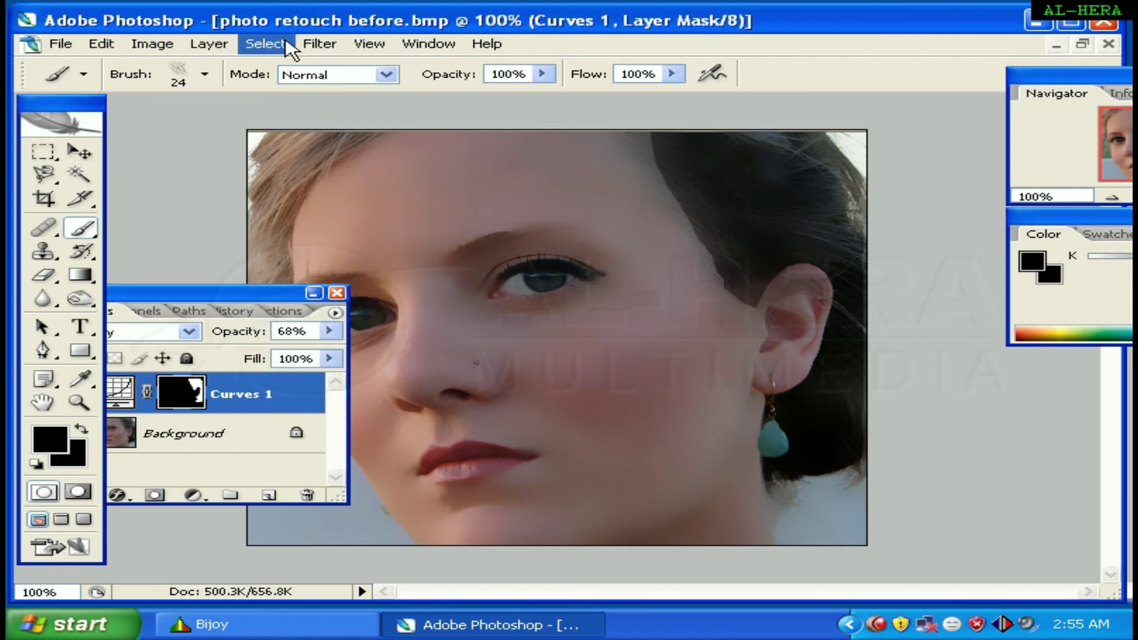
Make the Background layer active and enlarge the brush diameter to 47 px.
drag(277, 291, 349, 239)
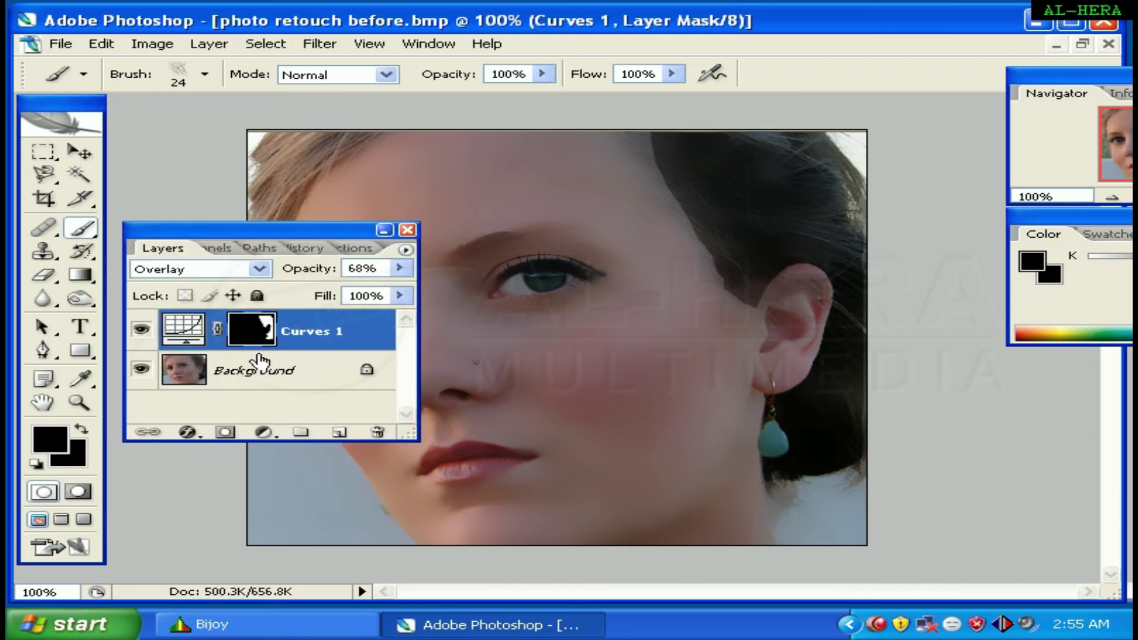
click(243, 373)
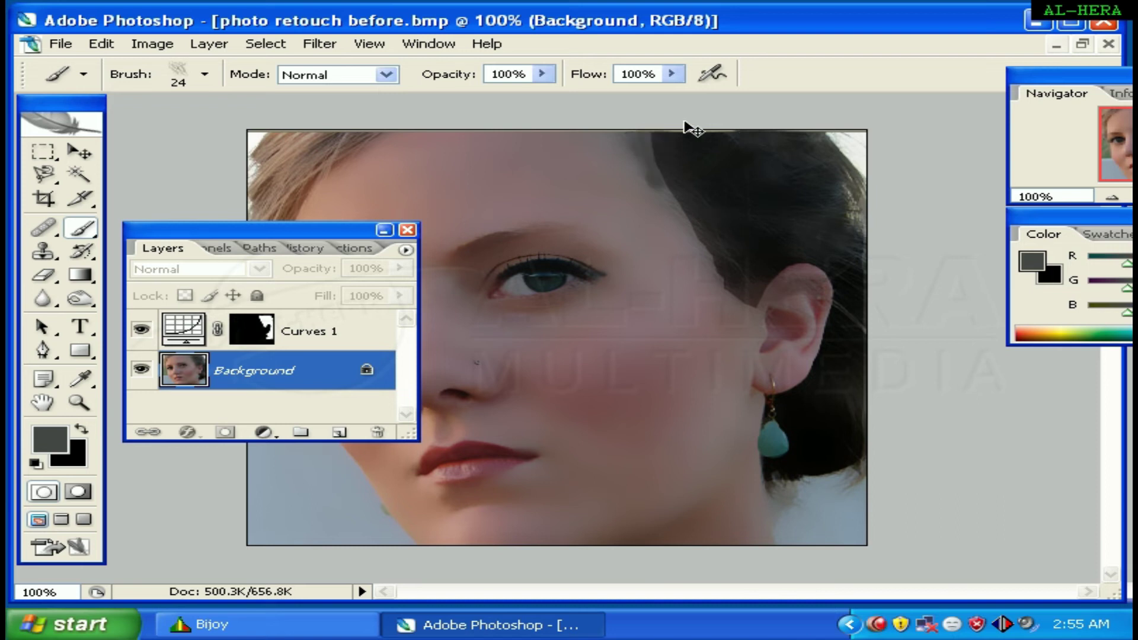
click(189, 83)
drag(98, 131, 101, 131)
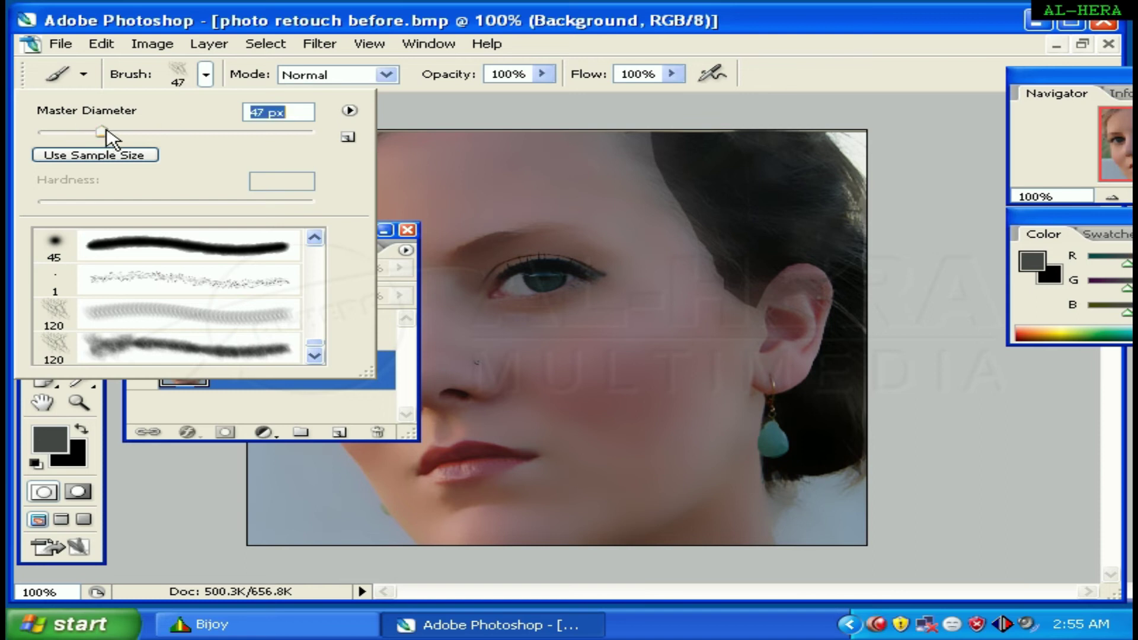
click(379, 27)
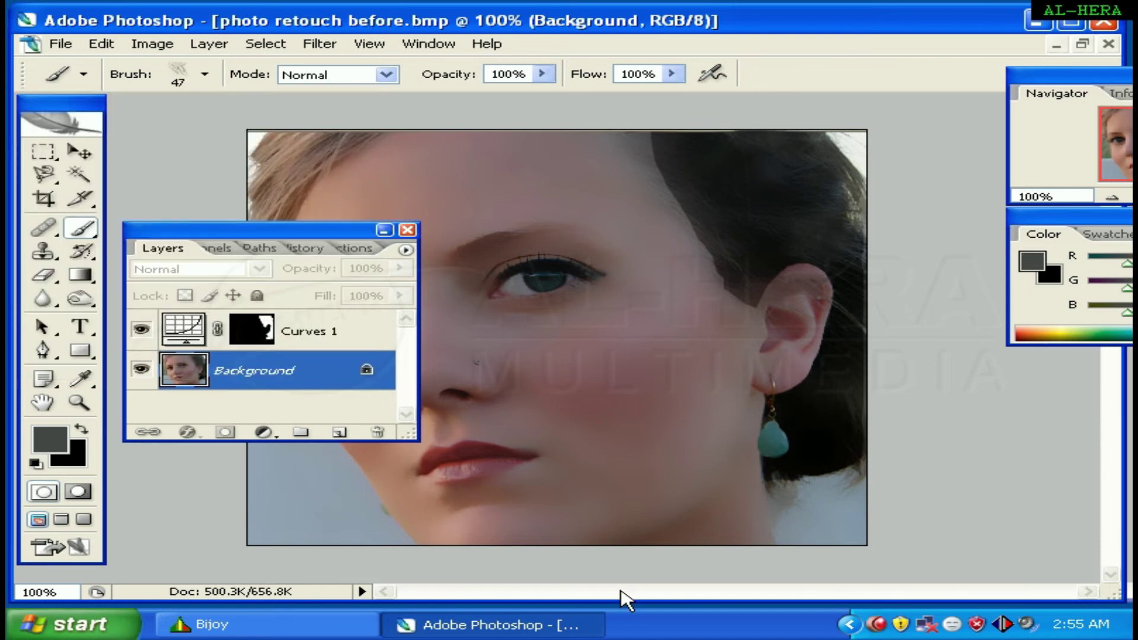
Add a new layer above Background and paint darker strokes over the top hair.
click(339, 432)
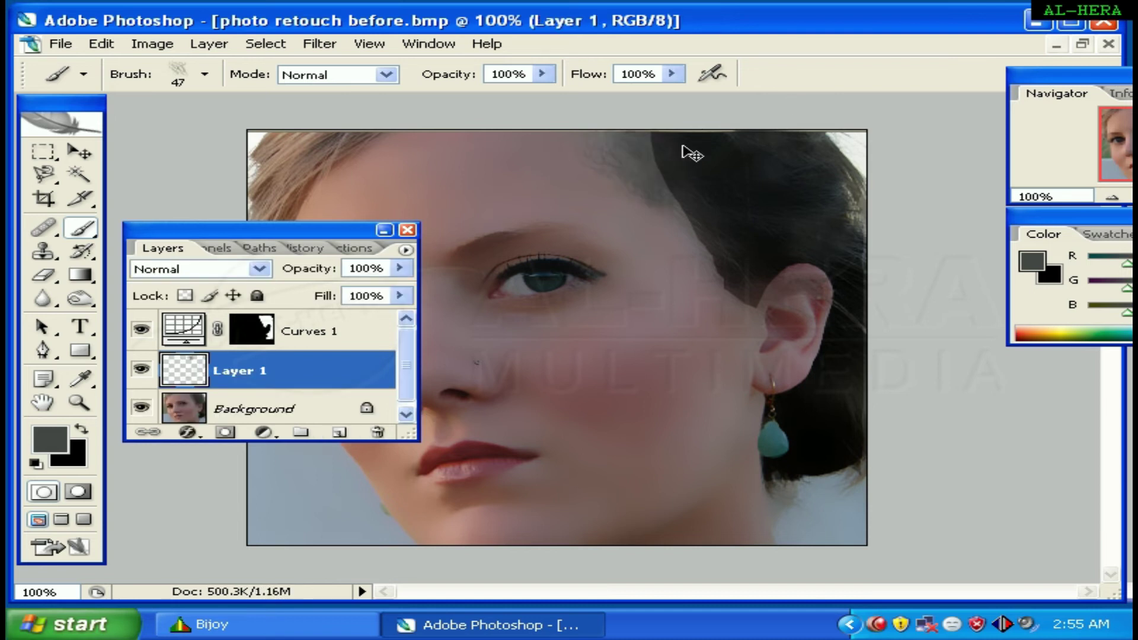
drag(639, 141, 652, 178)
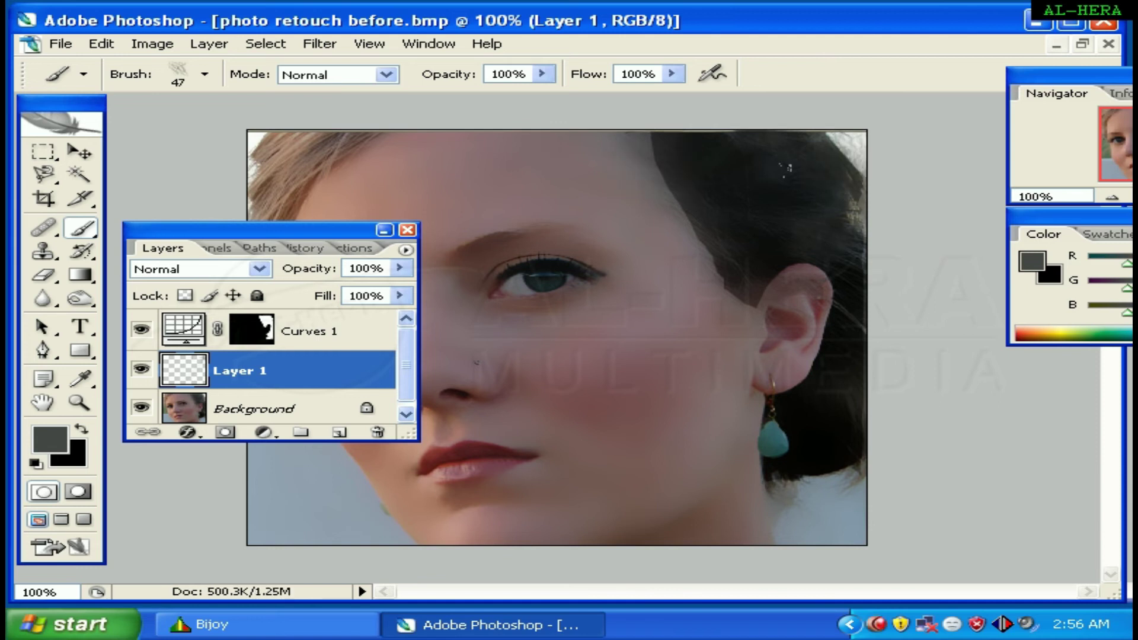
click(697, 221)
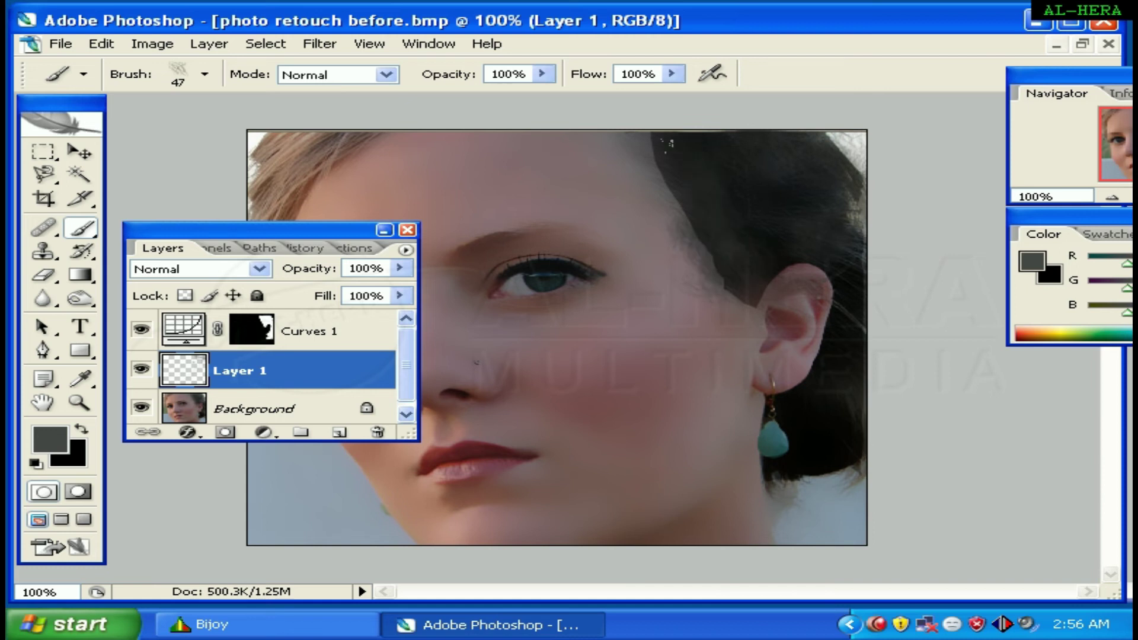
drag(652, 131, 668, 186)
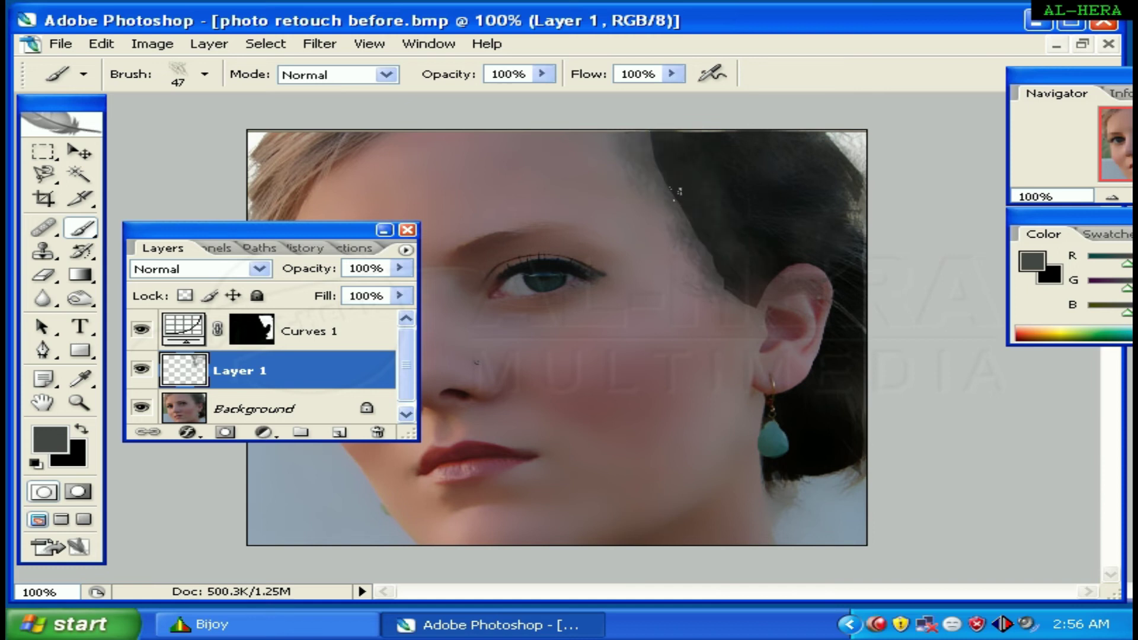
drag(658, 148, 667, 219)
Darken the hair edges beside the face, undoing the last stroke, and hide panels.
drag(741, 289, 689, 181)
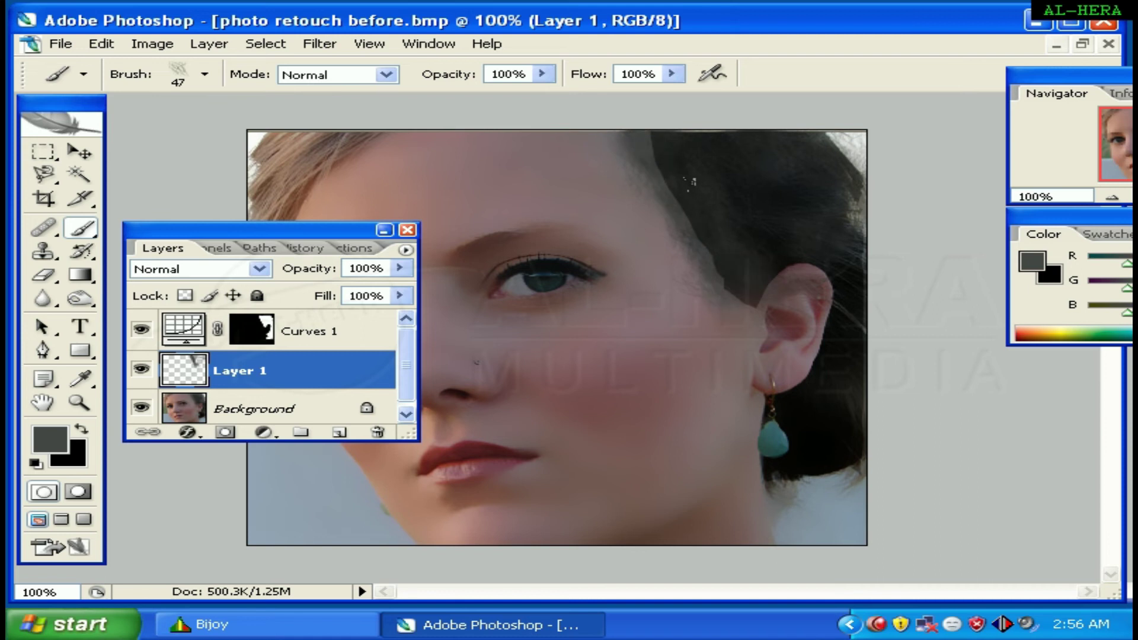
drag(628, 157, 702, 237)
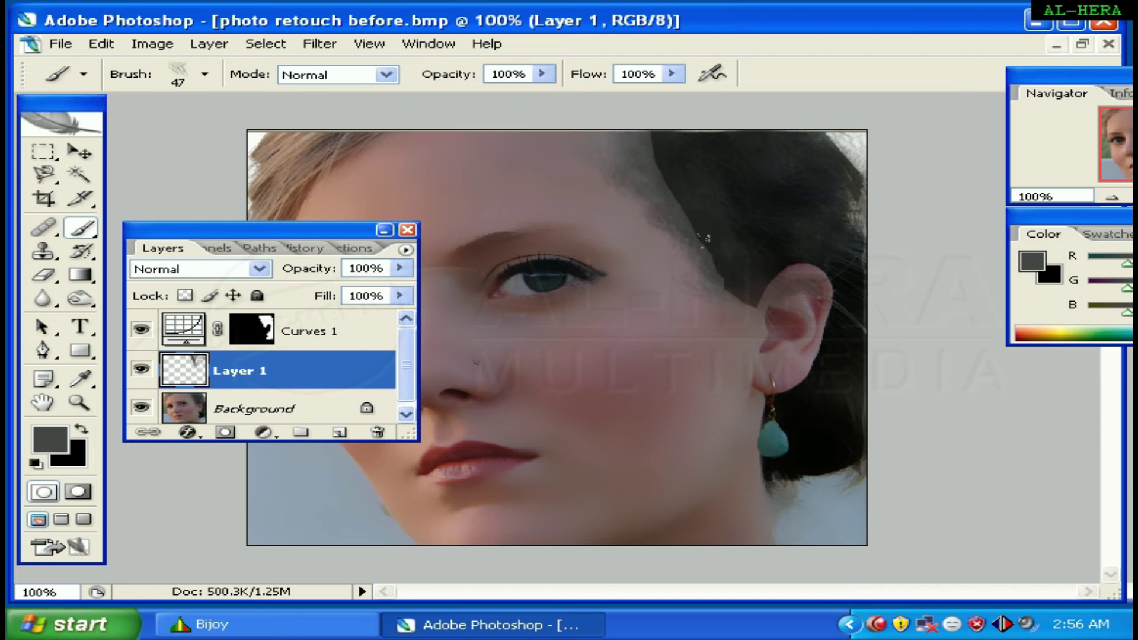
key(ctrl+z)
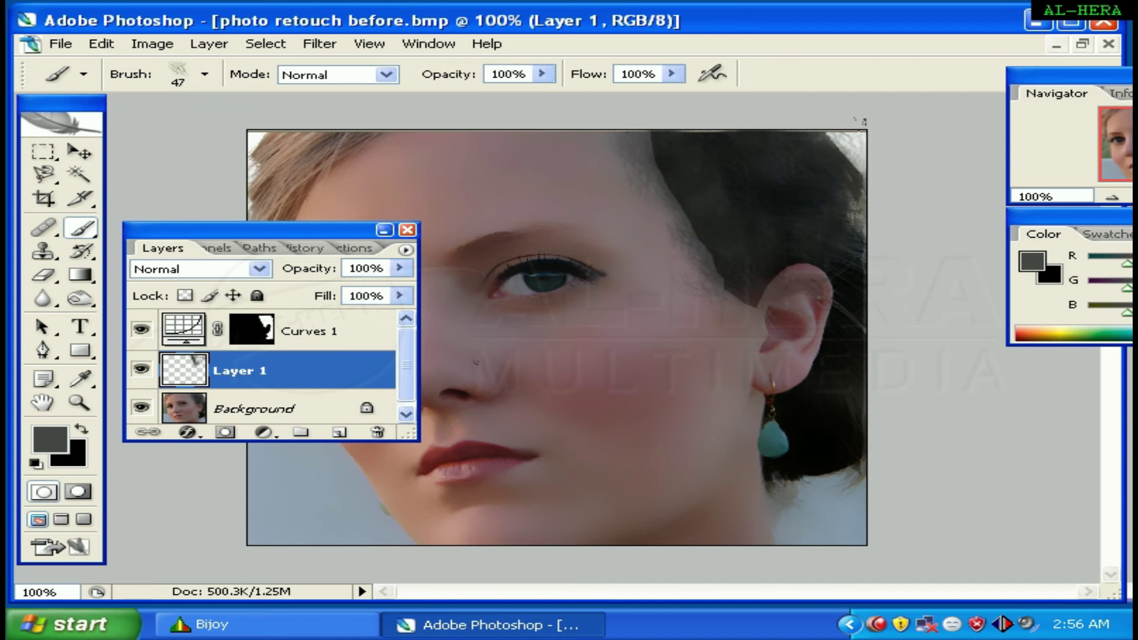
key(Tab)
key(Tab)
drag(178, 235, 626, 222)
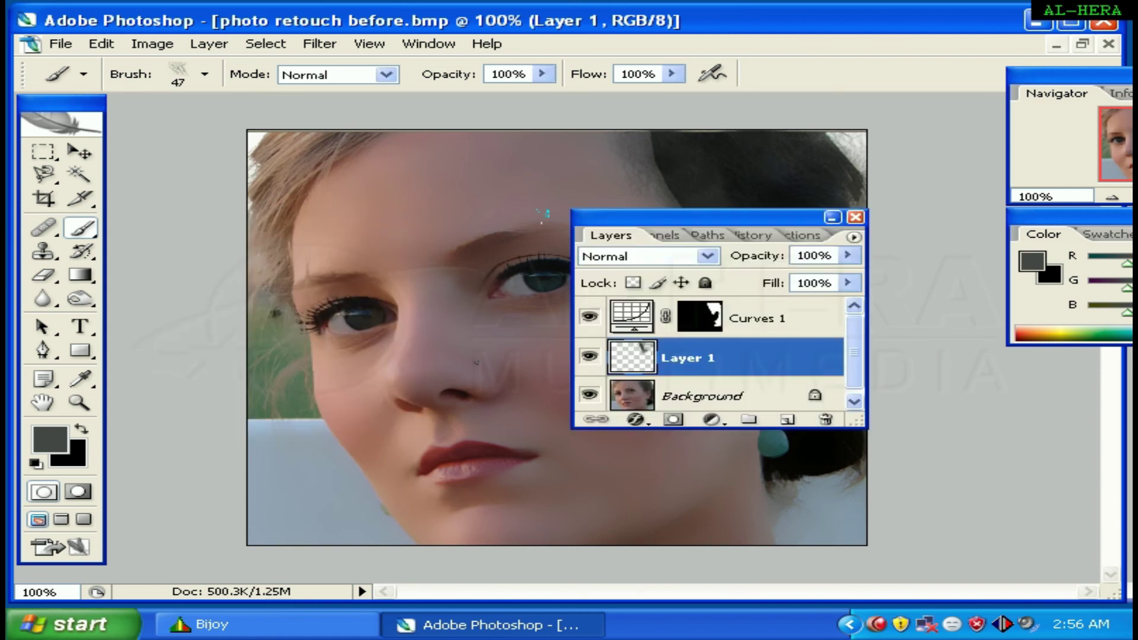
On the Background layer, trace a closed Magnetic Lasso selection around the left side hair.
click(826, 403)
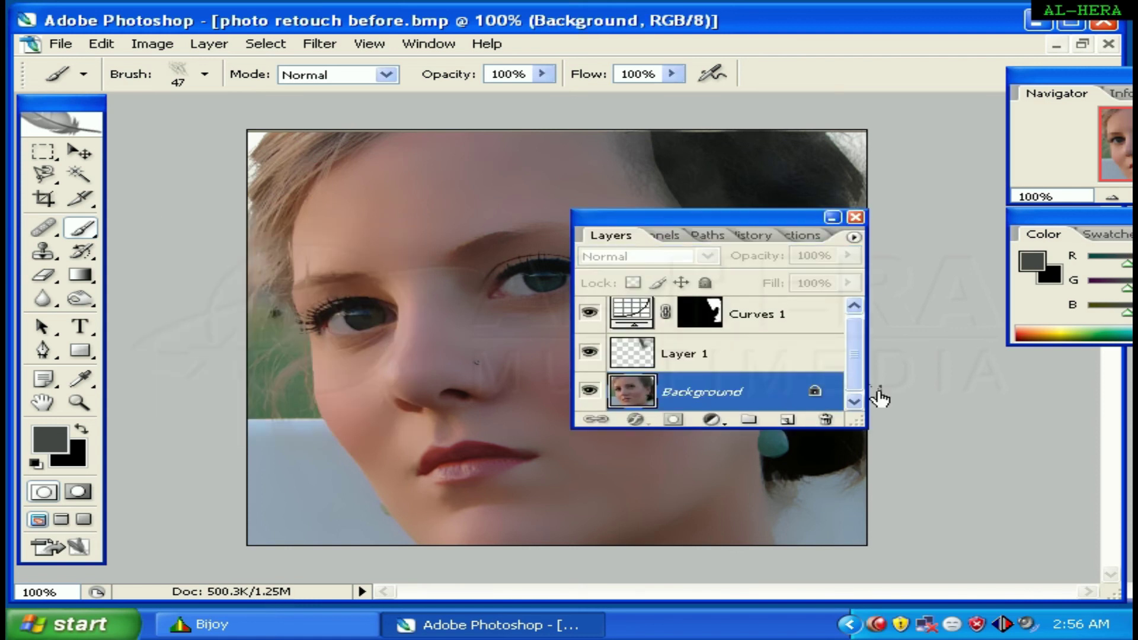
click(58, 176)
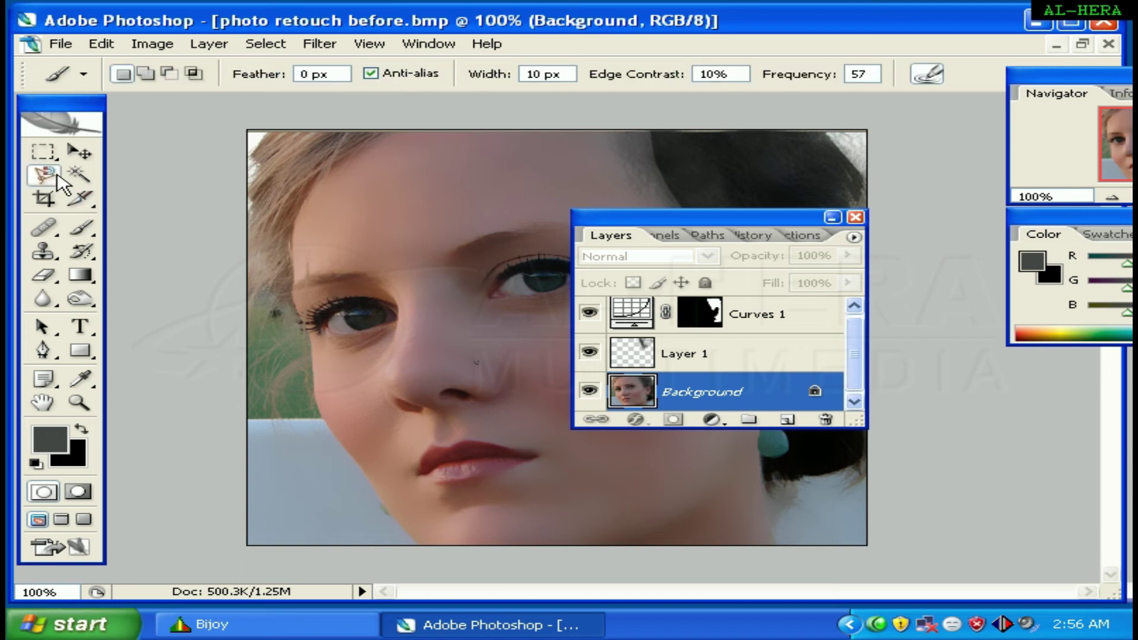
click(268, 137)
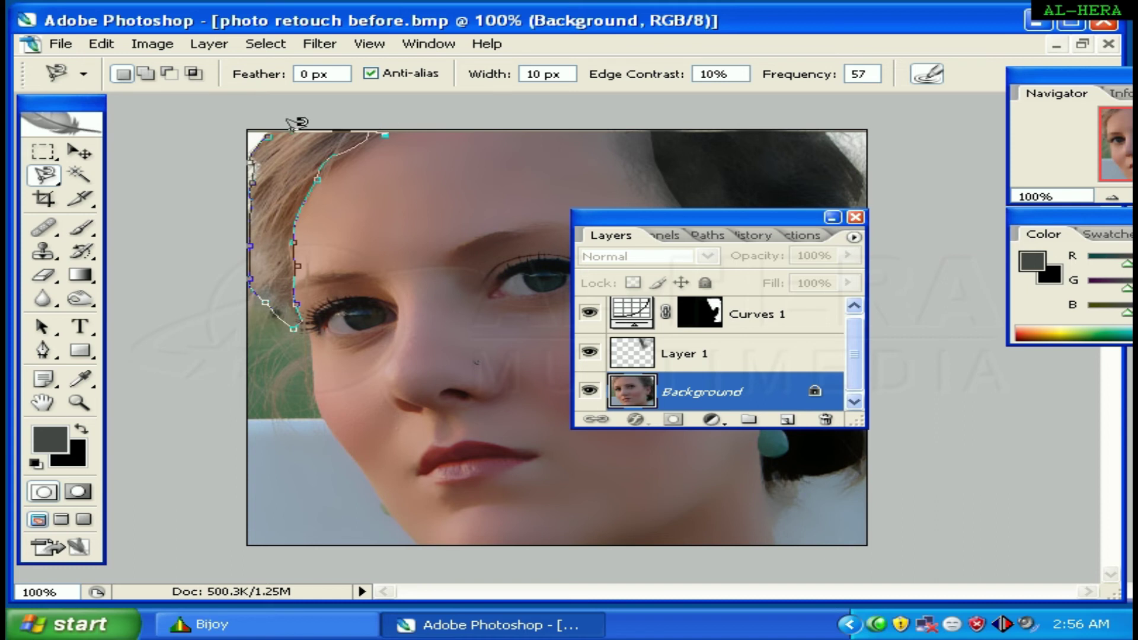
click(268, 136)
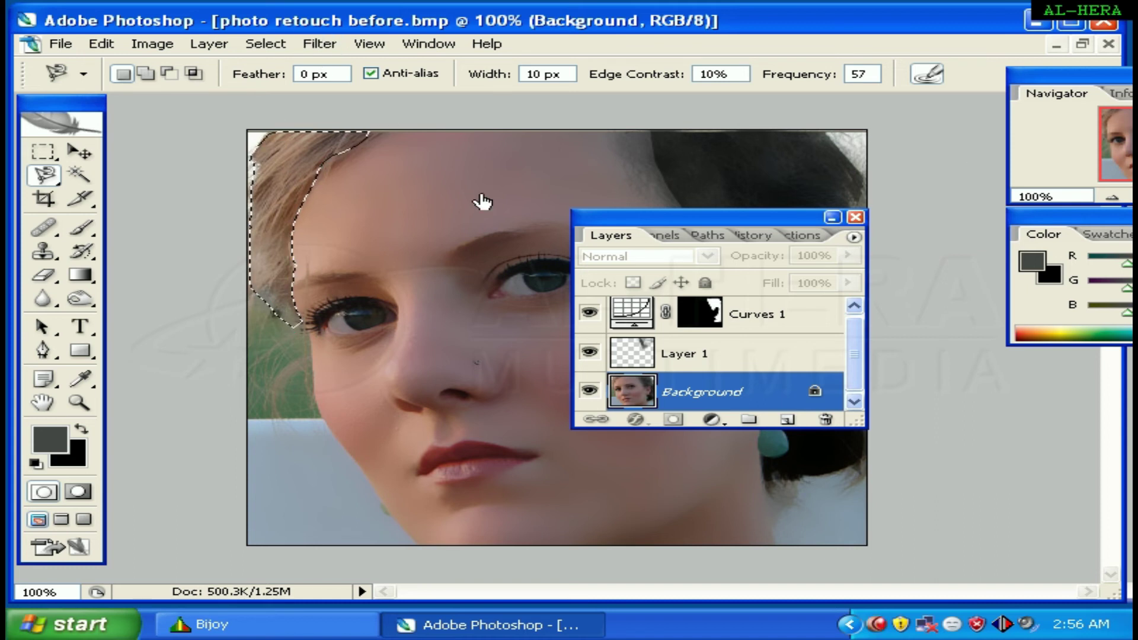
drag(633, 218, 725, 177)
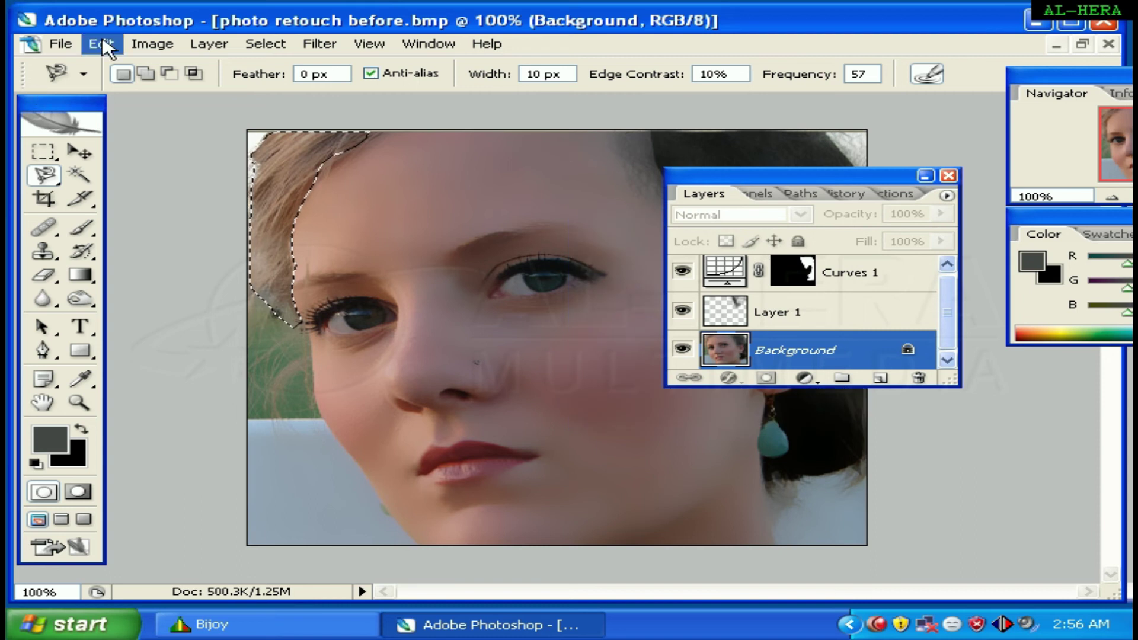
Shift the selected hair's hue toward pink, to -19, in Hue/Saturation.
click(140, 46)
mouse_move(190, 95)
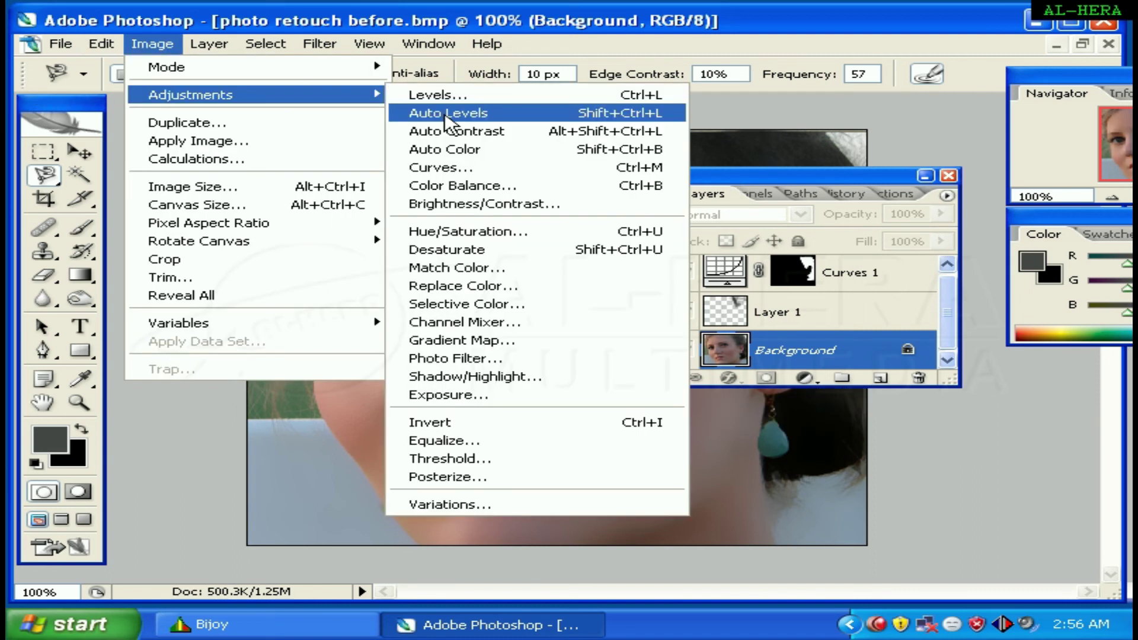
click(457, 229)
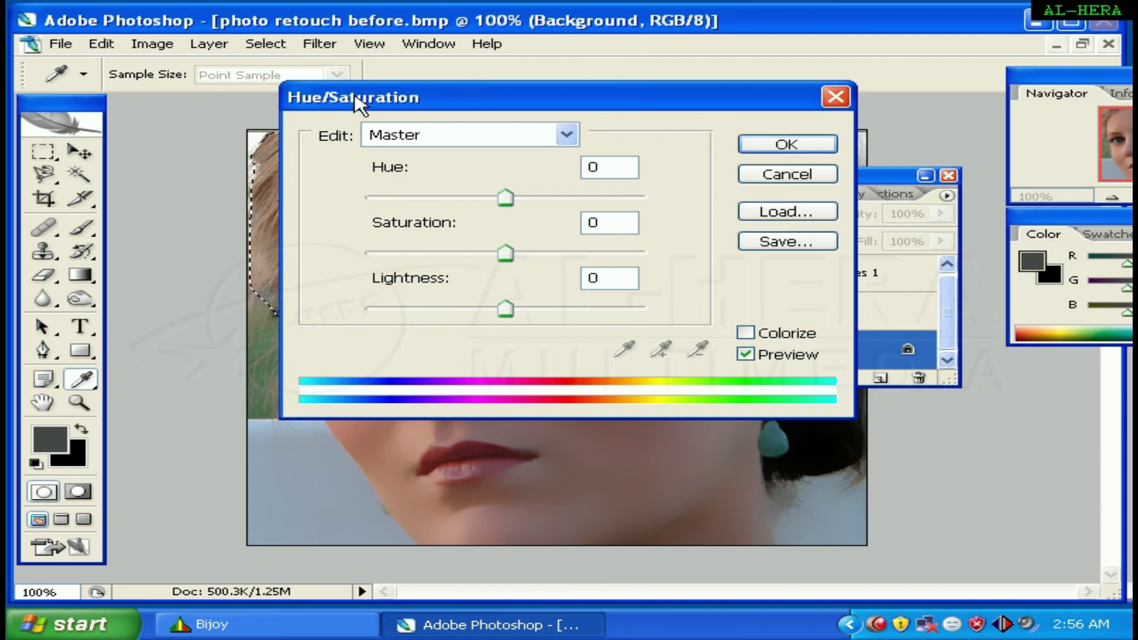
drag(374, 97, 636, 109)
drag(767, 210, 716, 210)
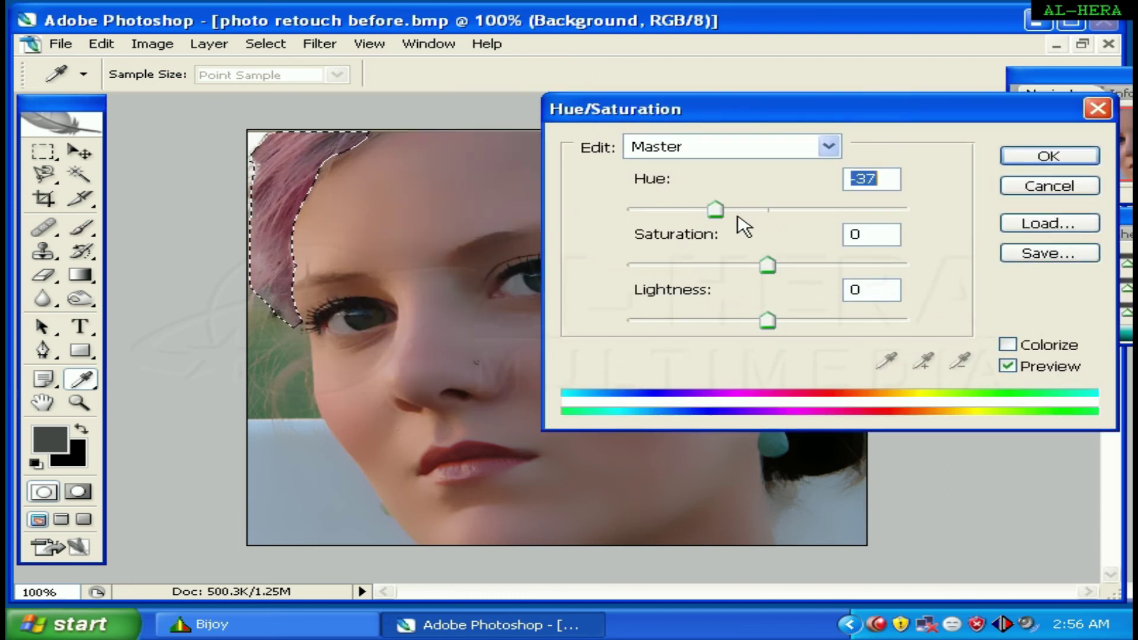
mouse_move(715, 211)
mouse_down()
mouse_move(681, 211)
mouse_move(741, 213)
mouse_up()
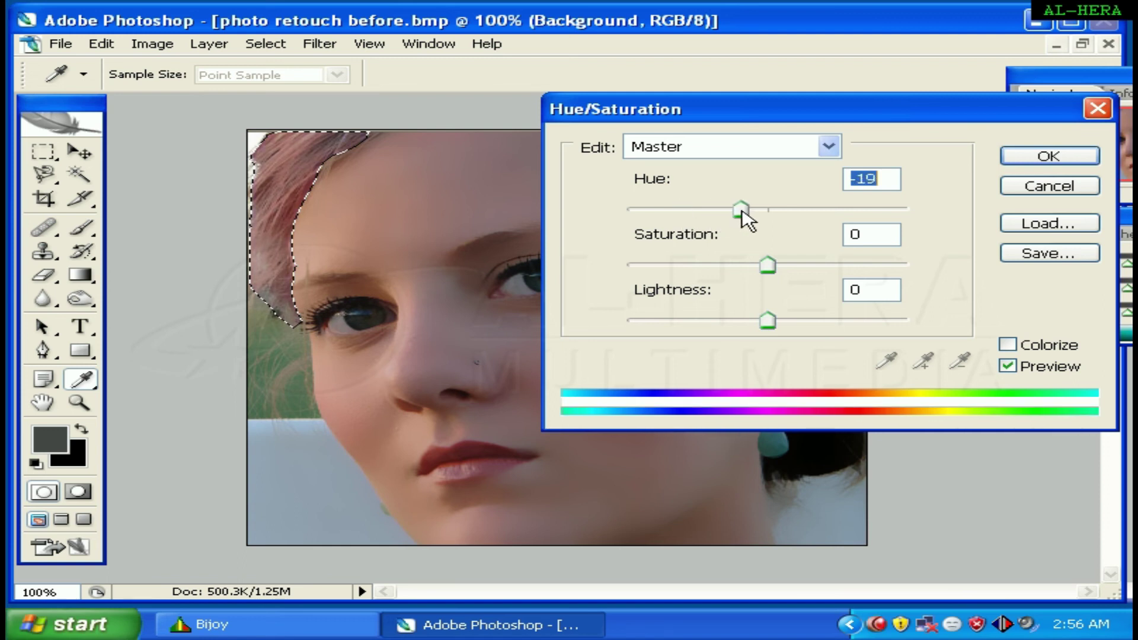
Raise the hair saturation to about +28, apply the tint, and deselect.
drag(768, 265, 798, 267)
mouse_move(682, 114)
mouse_down()
mouse_move(687, 296)
mouse_move(637, 192)
mouse_up()
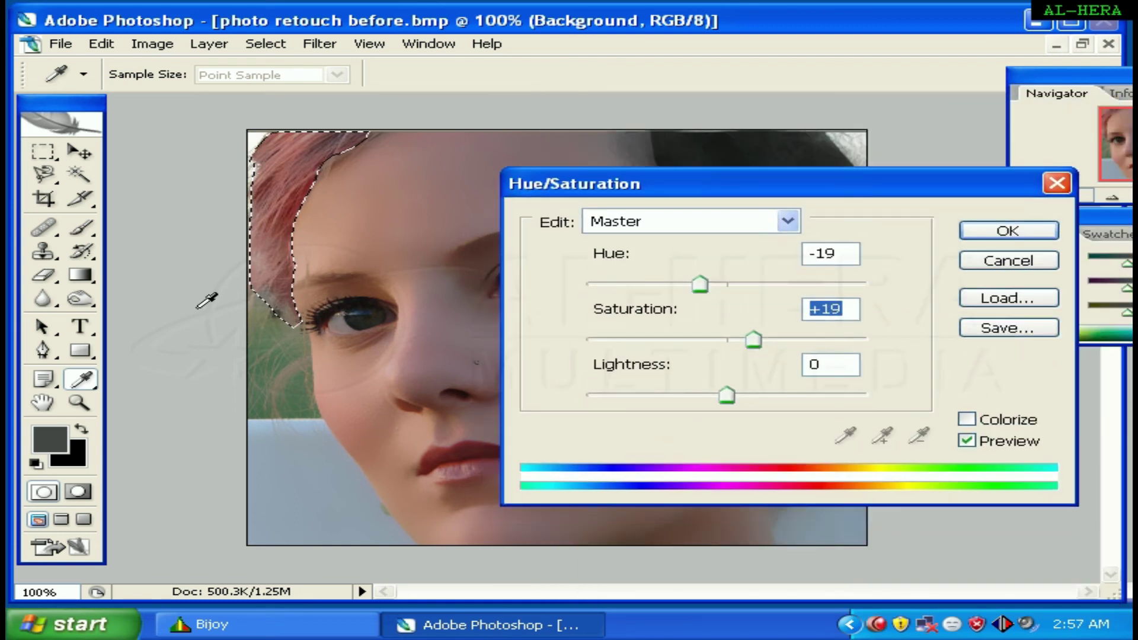
drag(753, 340, 767, 343)
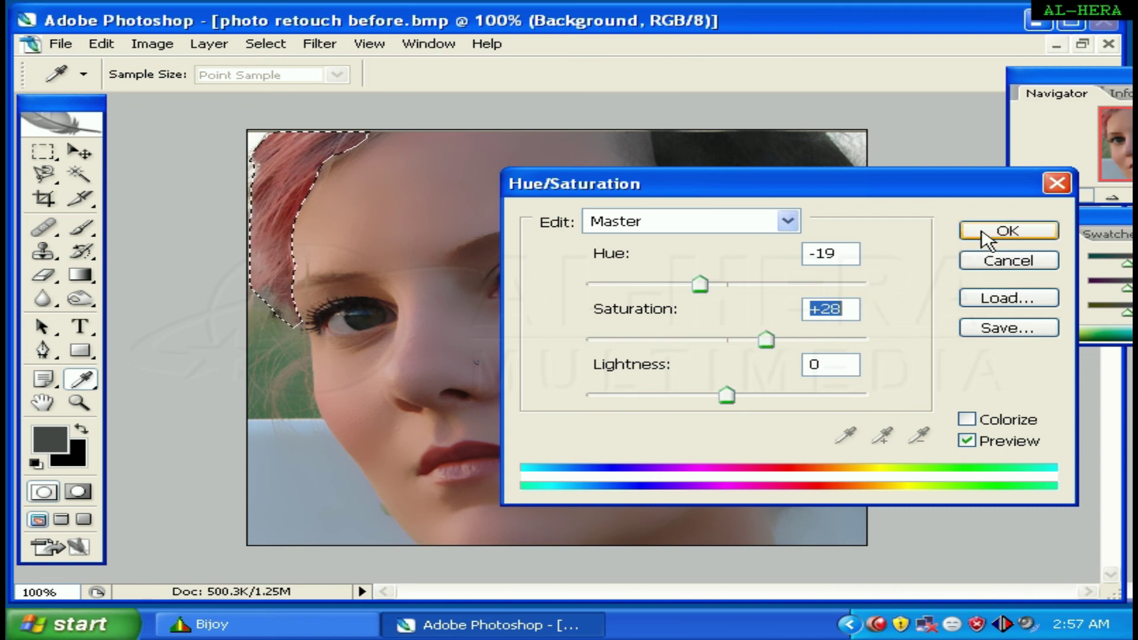
click(986, 237)
click(43, 152)
click(375, 184)
drag(709, 173, 954, 201)
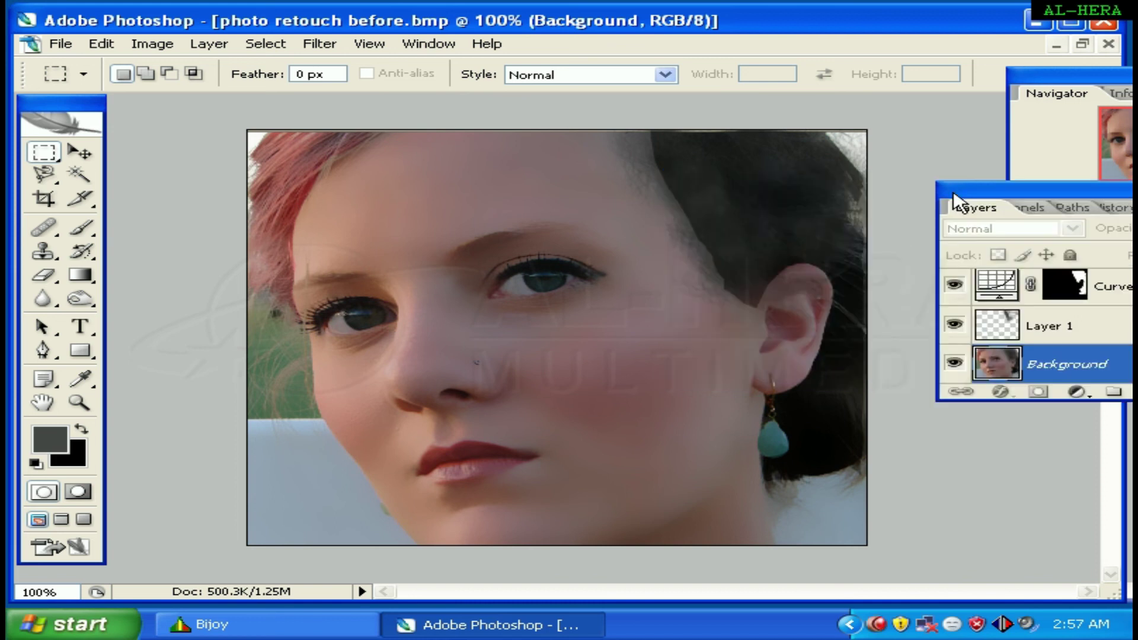
key(ctrl+minus)
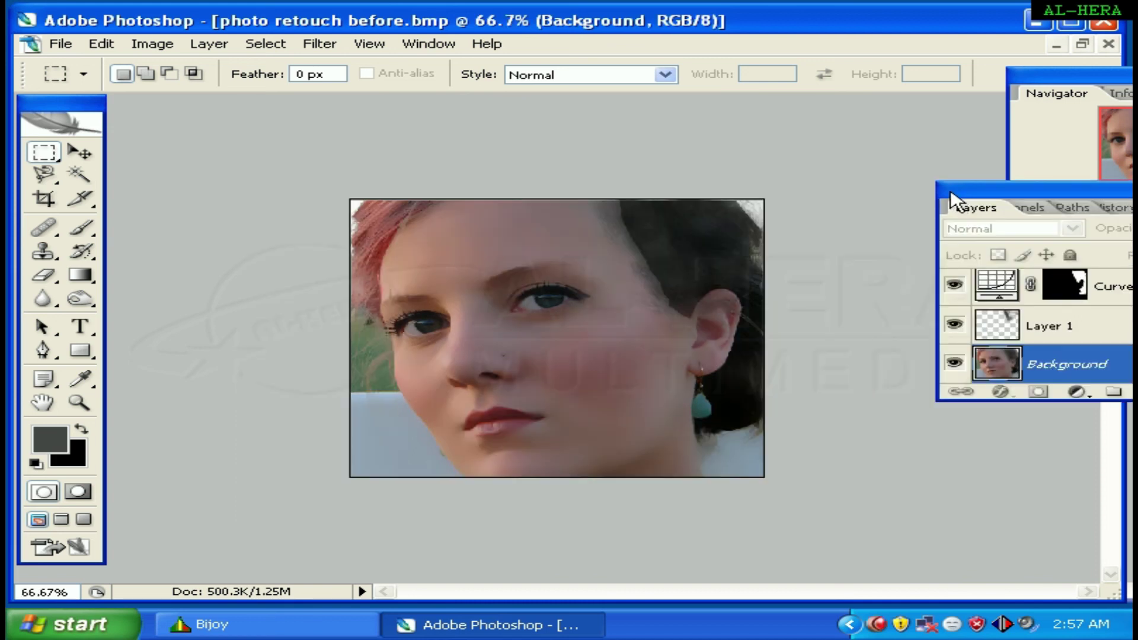
click(1057, 45)
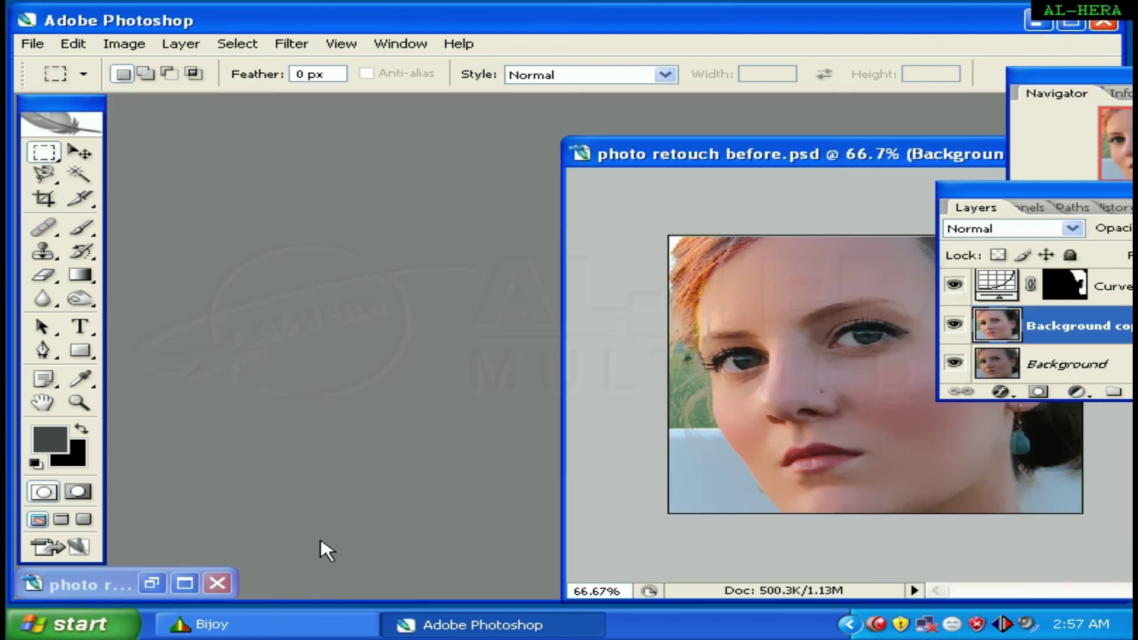
drag(851, 156, 700, 169)
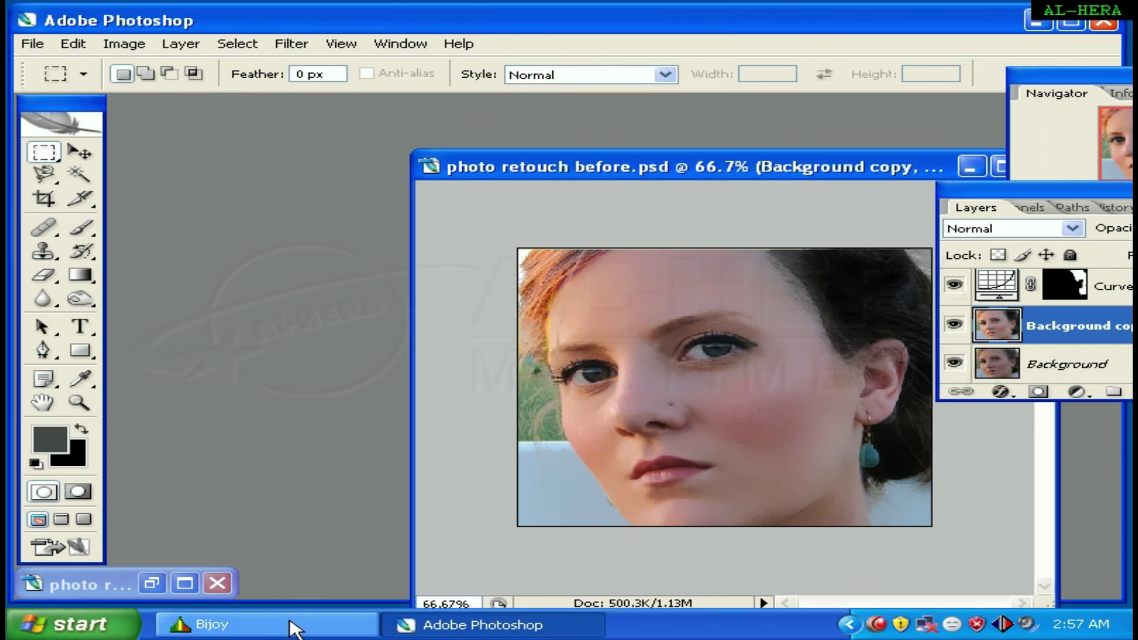
click(185, 583)
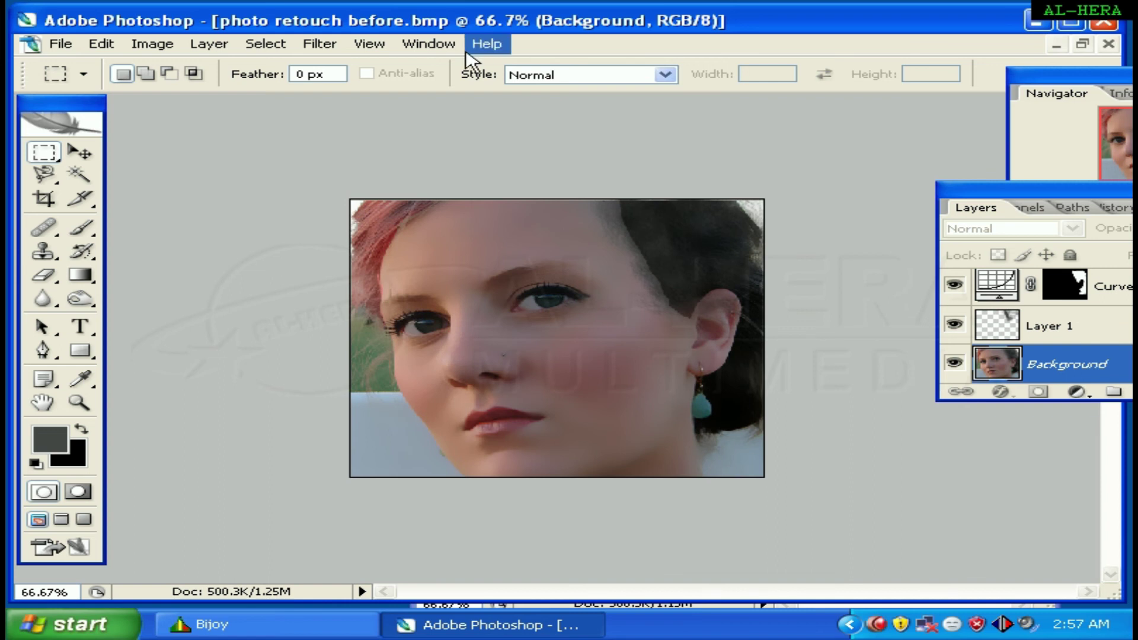
Apply Brightness/Contrast to the portrait with +11 brightness and +12 contrast.
click(114, 47)
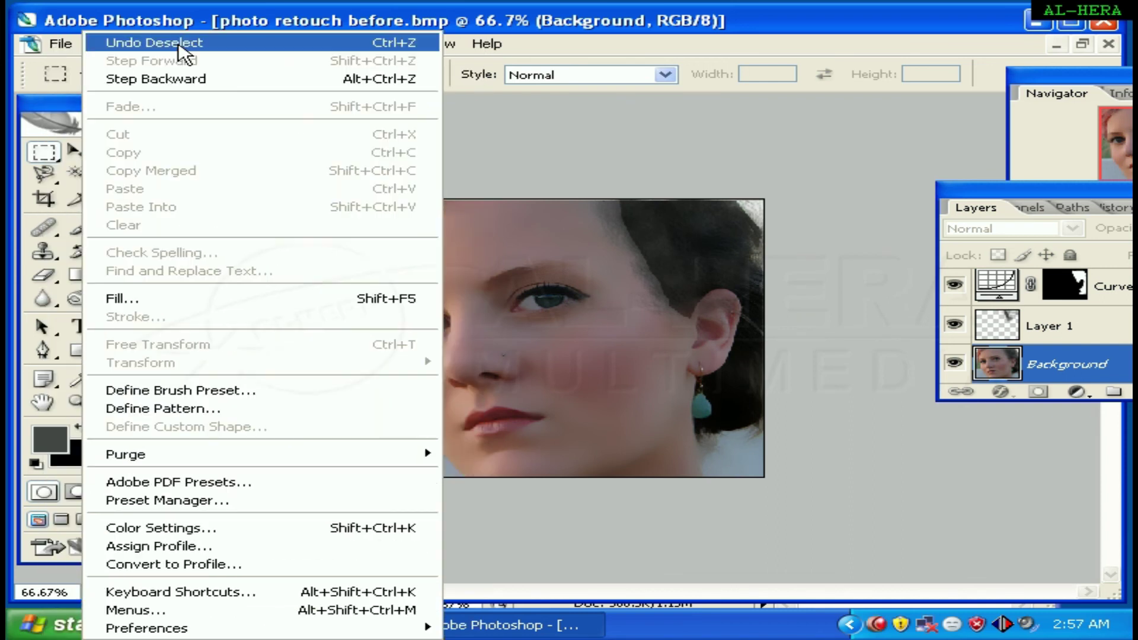
click(181, 43)
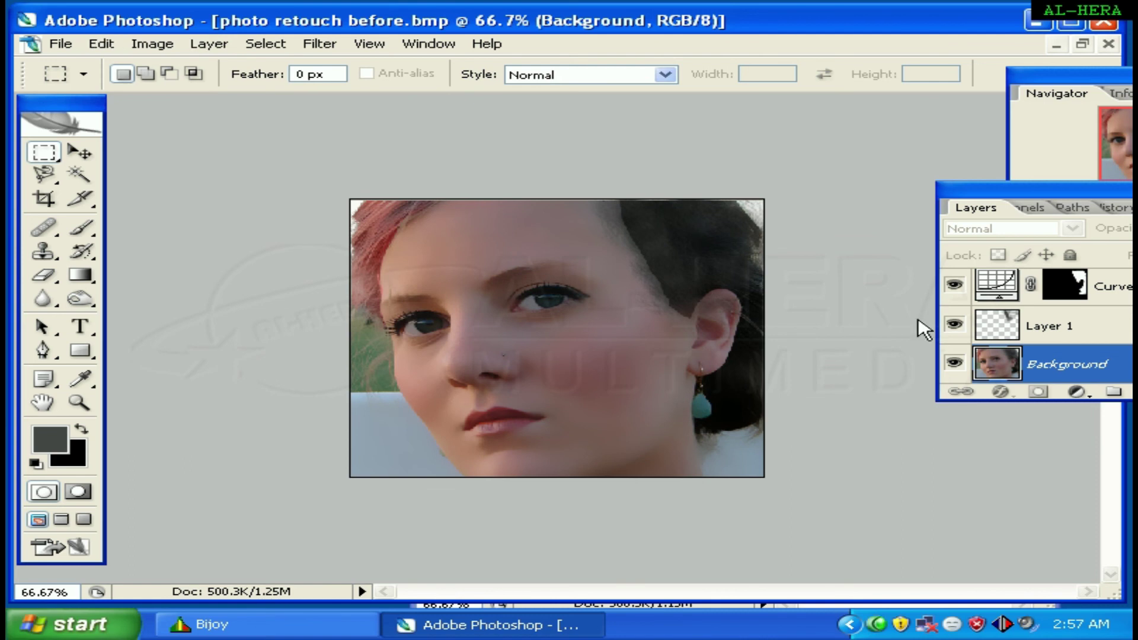
click(168, 52)
click(578, 200)
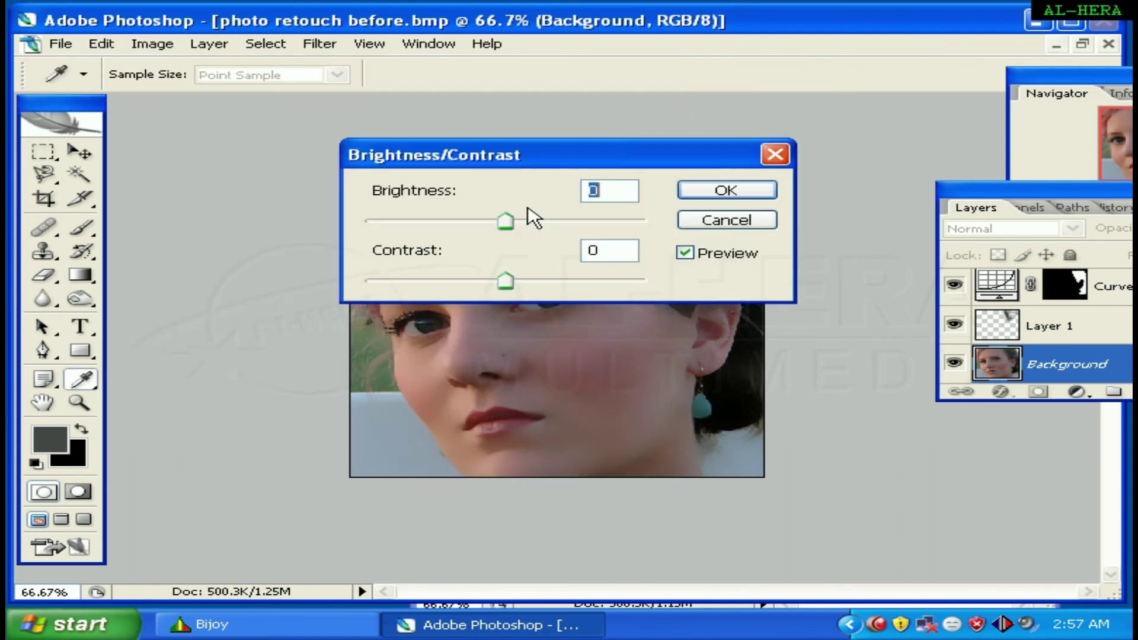
drag(518, 166, 769, 161)
drag(759, 220, 772, 217)
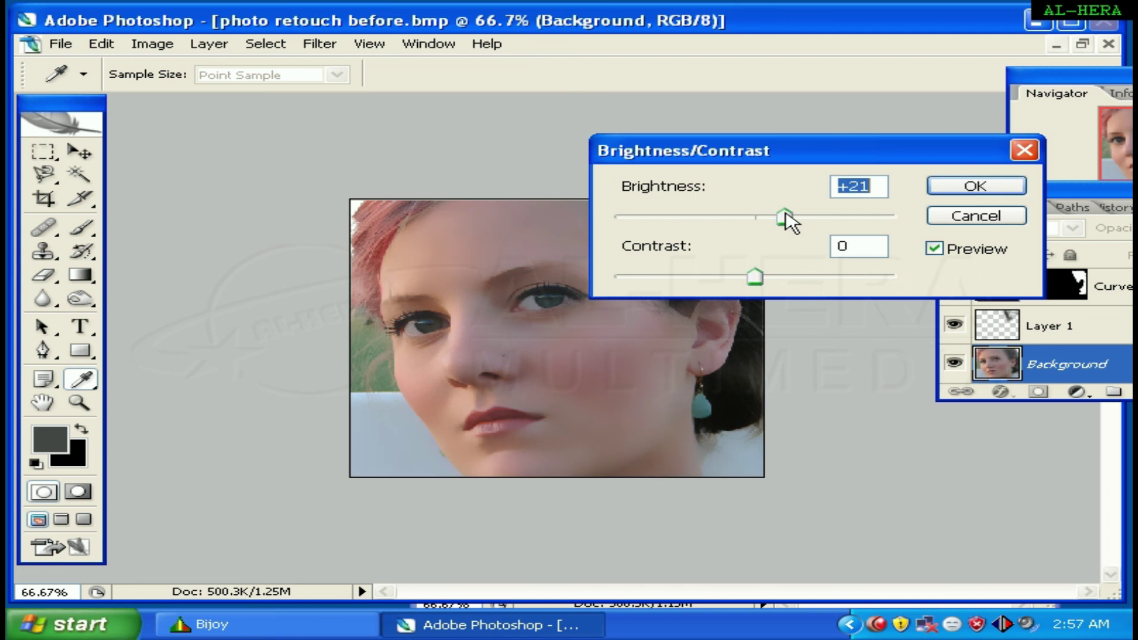
drag(755, 277, 771, 277)
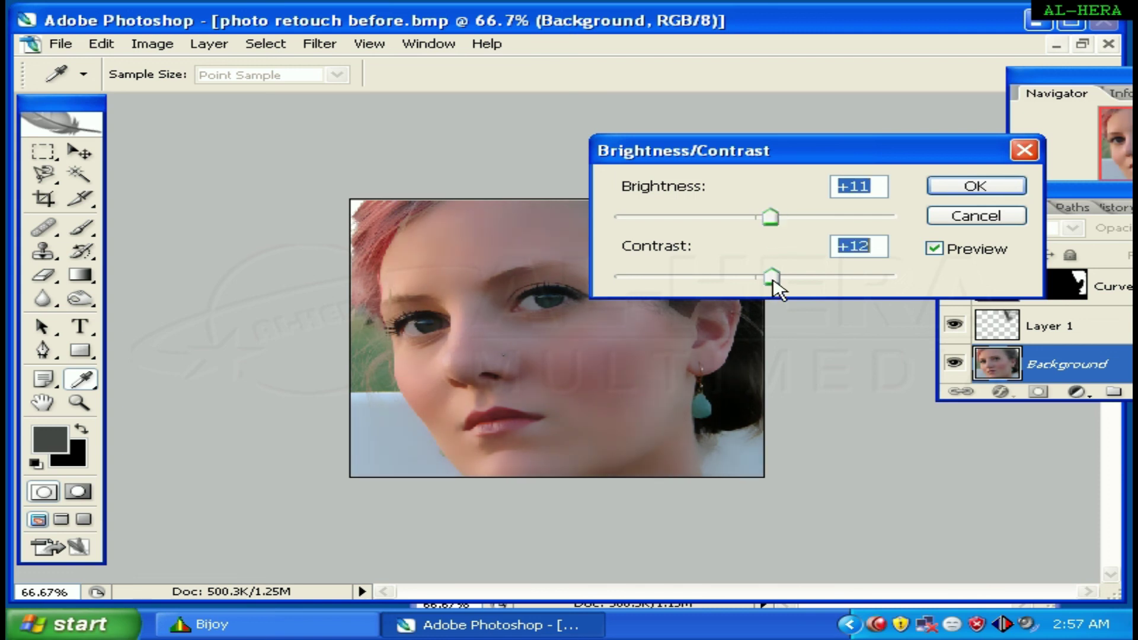
key(Return)
key(m)
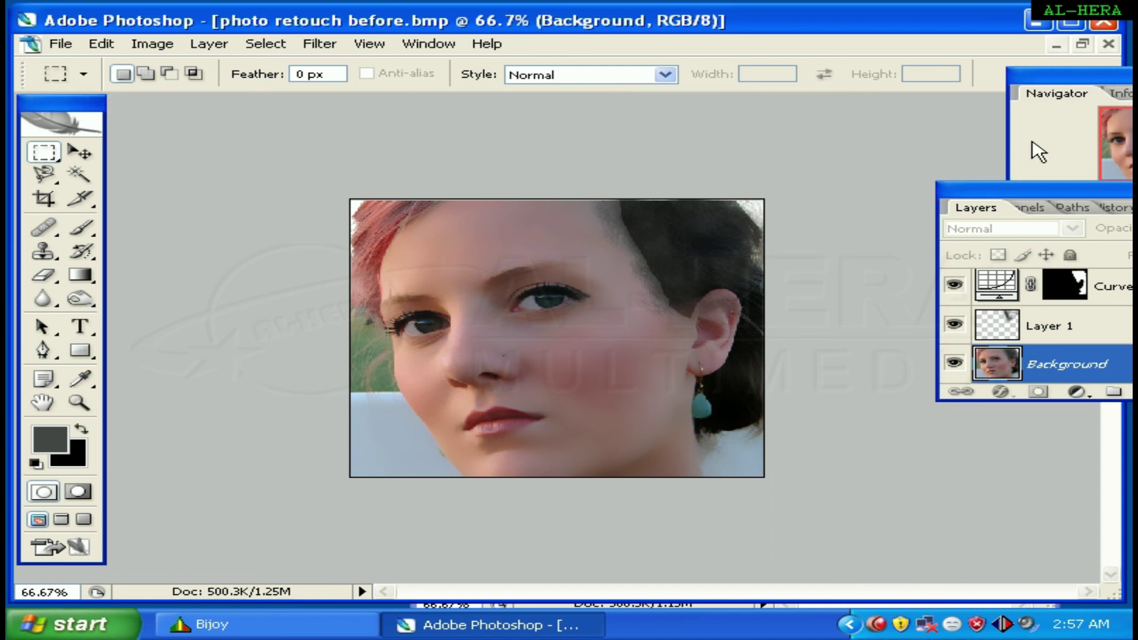
In the History panel, preview the original photo, then return to the Brightness/Contrast state.
drag(1031, 191, 902, 136)
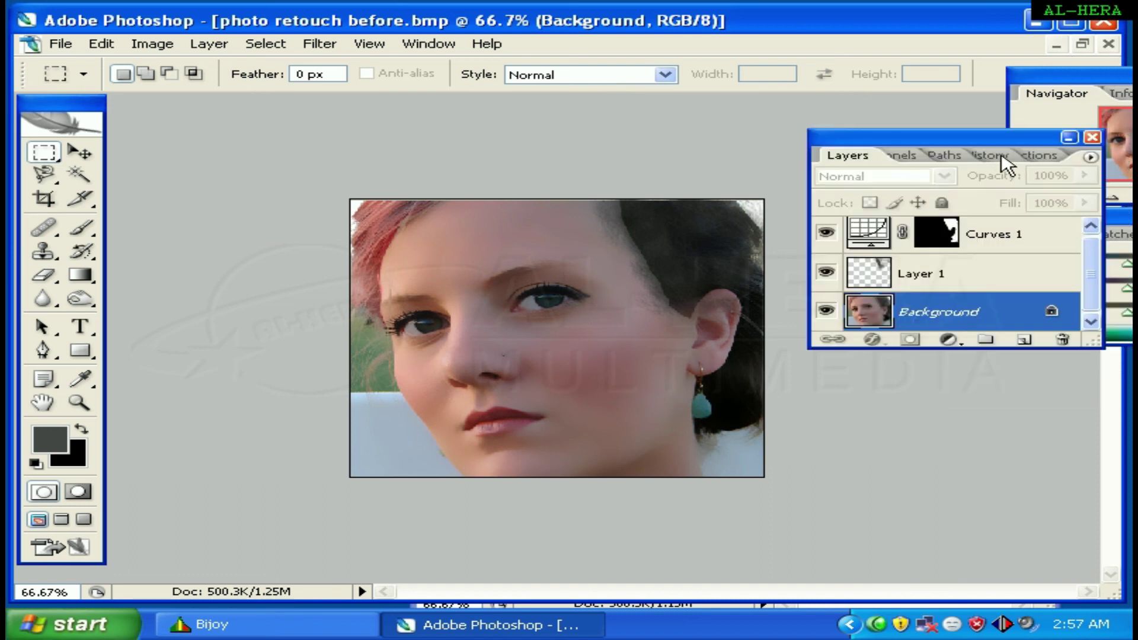
click(1001, 155)
drag(1091, 228, 1091, 184)
click(1024, 196)
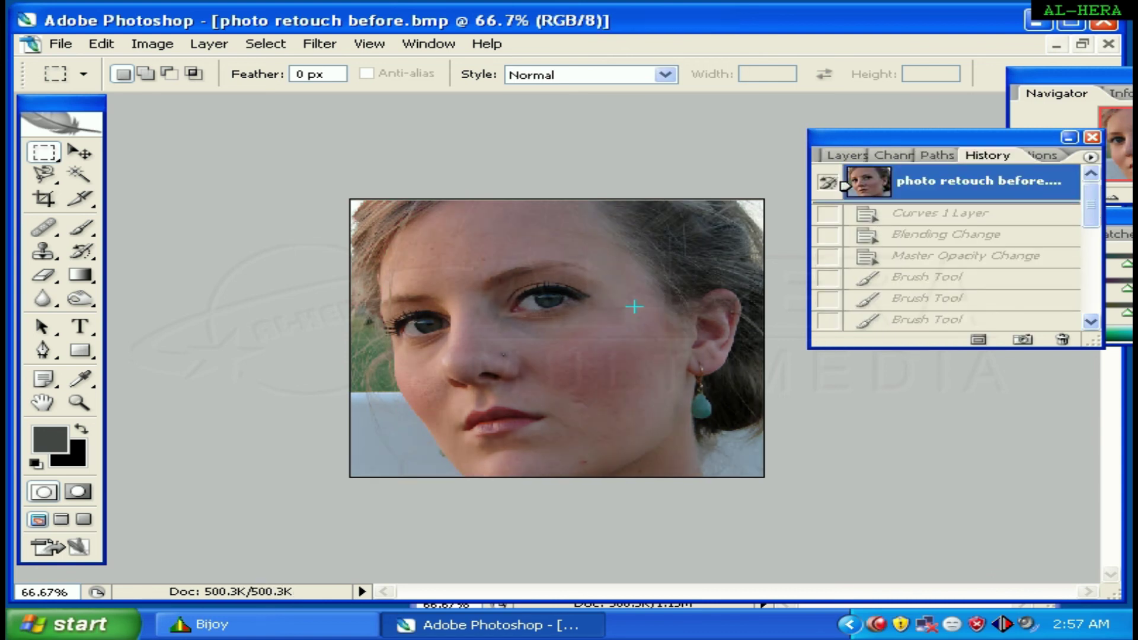
drag(1091, 240, 1093, 304)
click(947, 320)
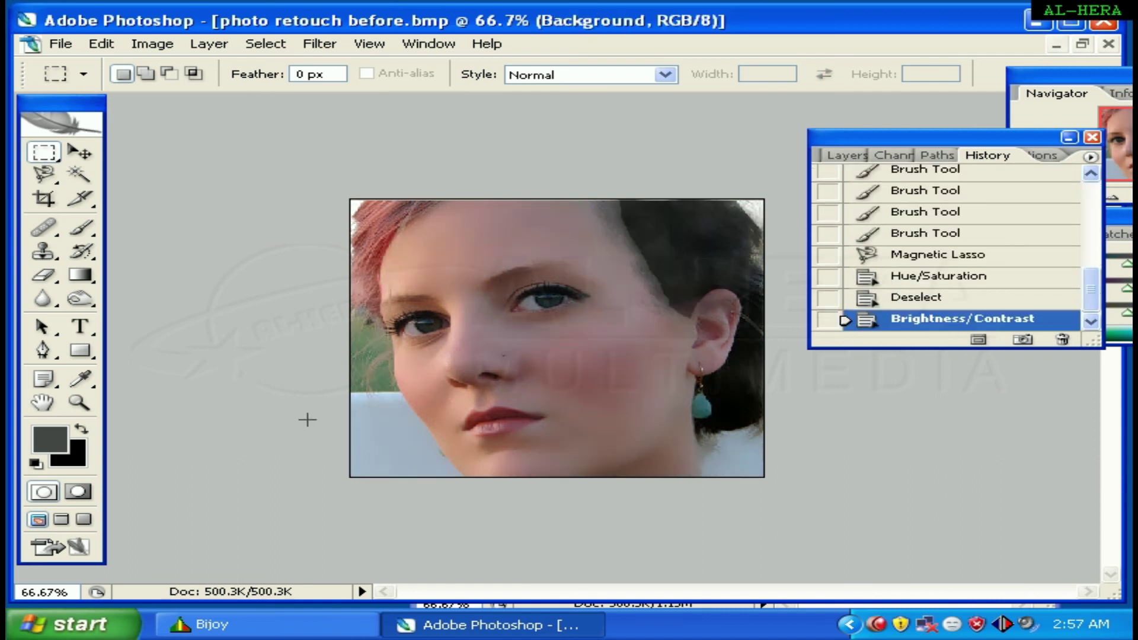
Toggle between full-size and reduced zoom to compare, settling at the reduced view.
drag(823, 139, 890, 142)
key(ctrl+plus)
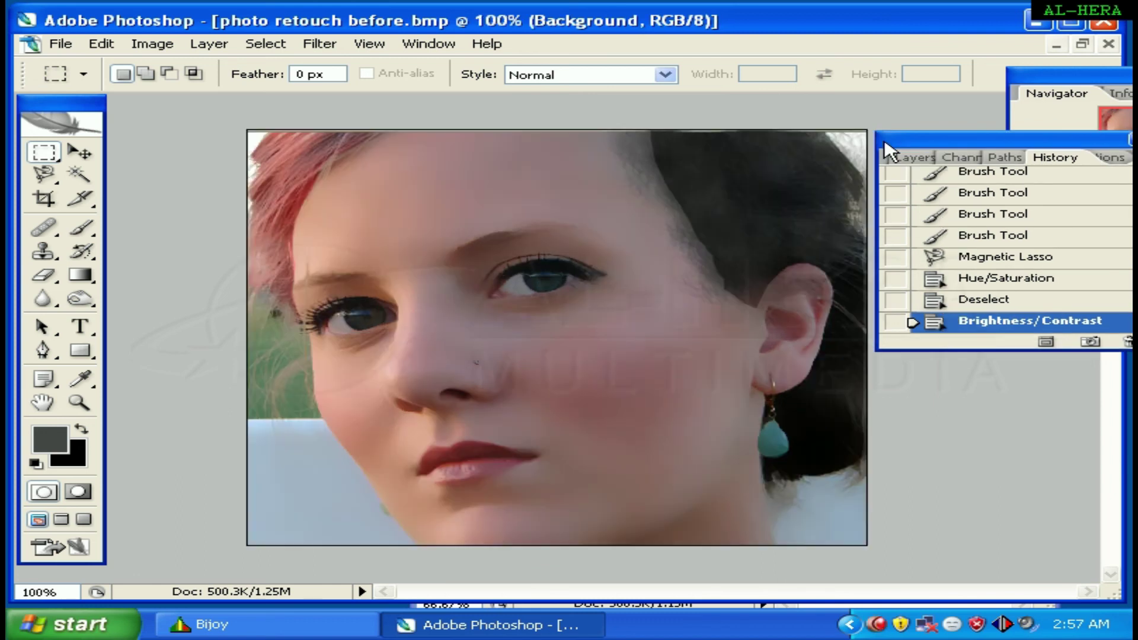
key(ctrl+minus)
key(ctrl+plus)
key(ctrl+minus)
key(ctrl+plus)
key(ctrl+minus)
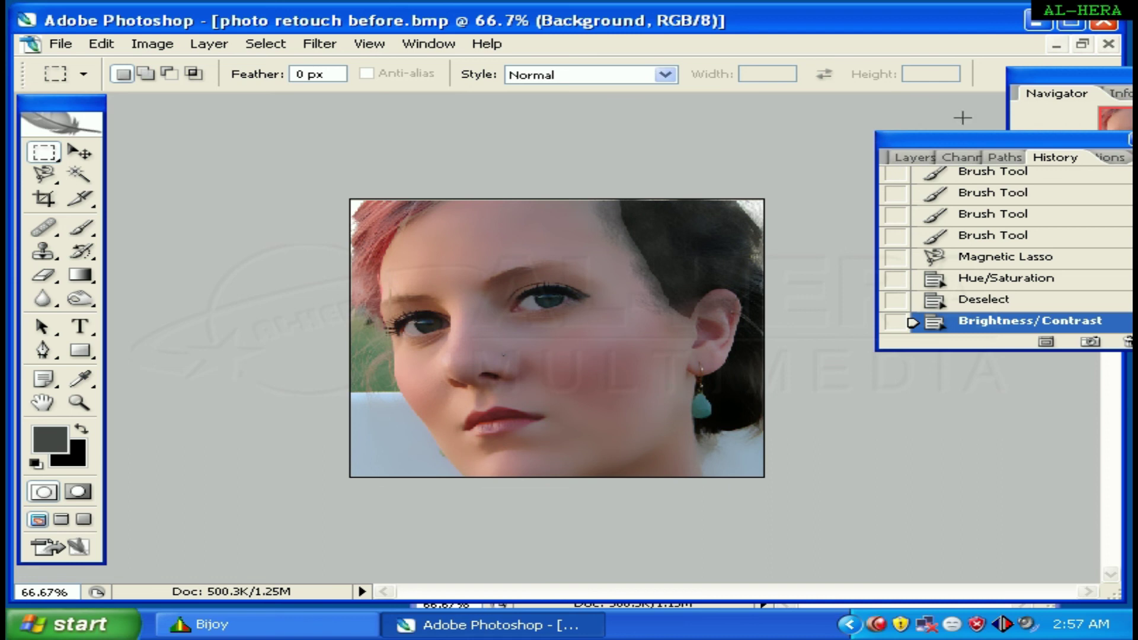
drag(933, 143, 949, 147)
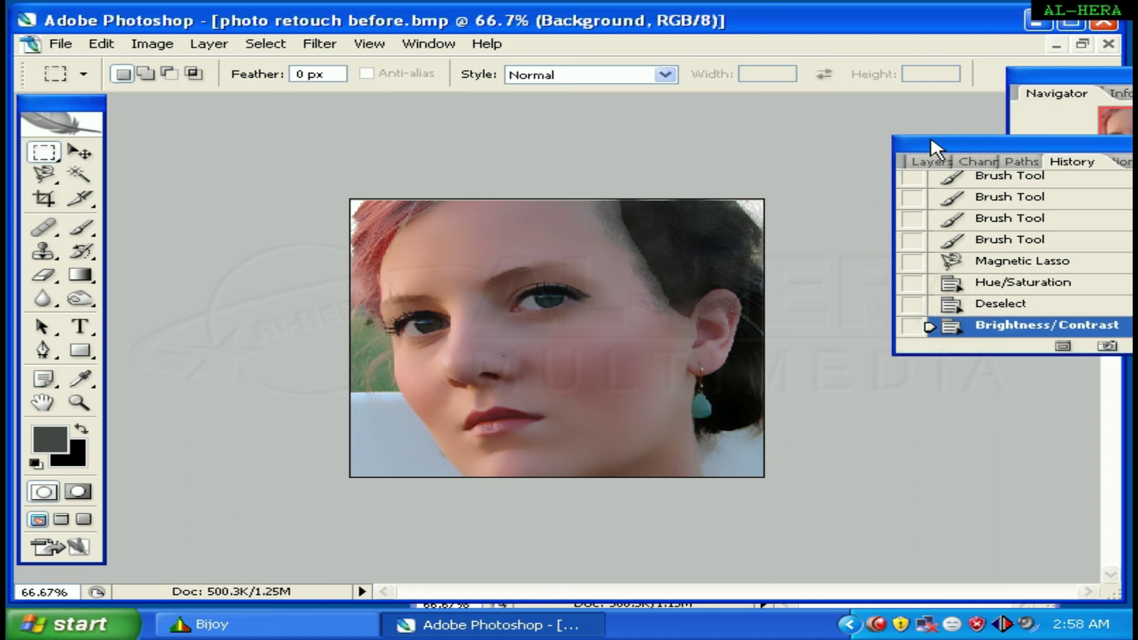